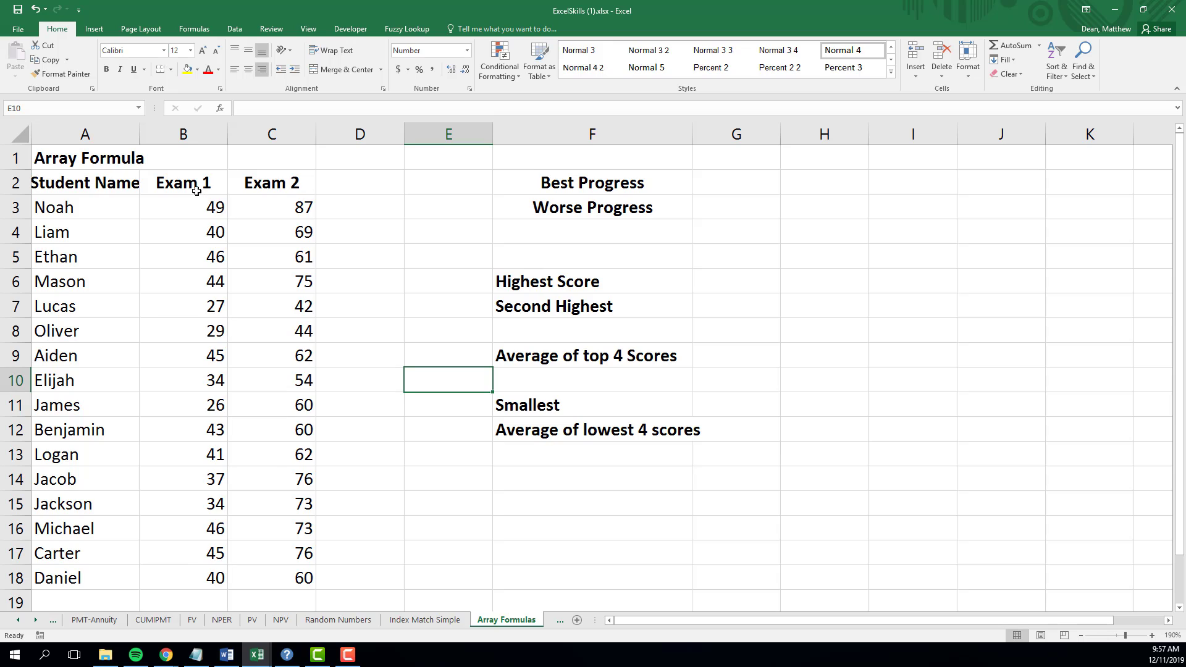
Step: Examine the Exam 1 and Exam 2 columns and the Best Progress and Worse Progress labels
{"action": "left_click", "coordinate": [217, 187]}
{"action": "left_click", "coordinate": [258, 183]}
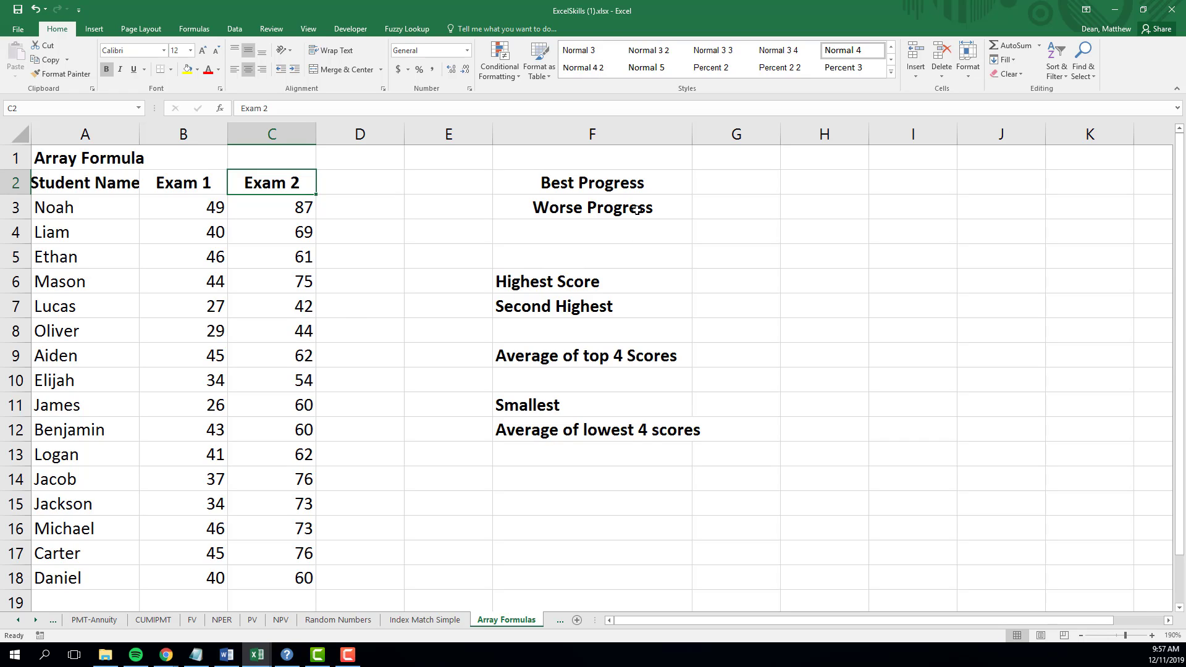
{"action": "left_click", "coordinate": [608, 186]}
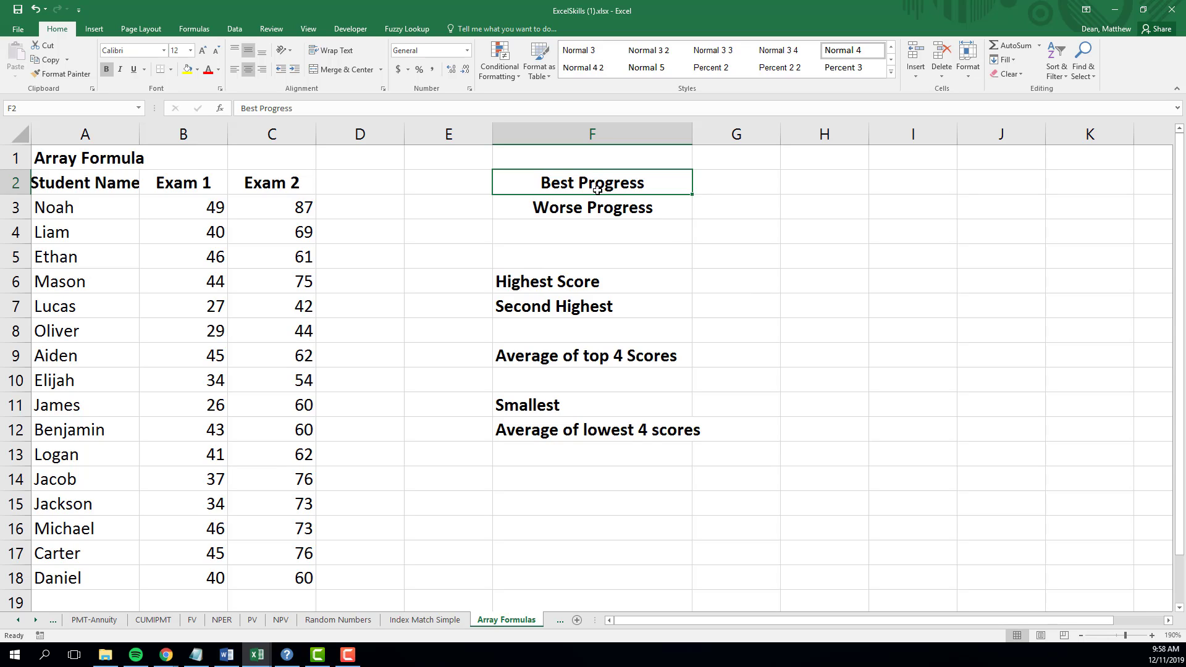
{"action": "left_click", "coordinate": [608, 207]}
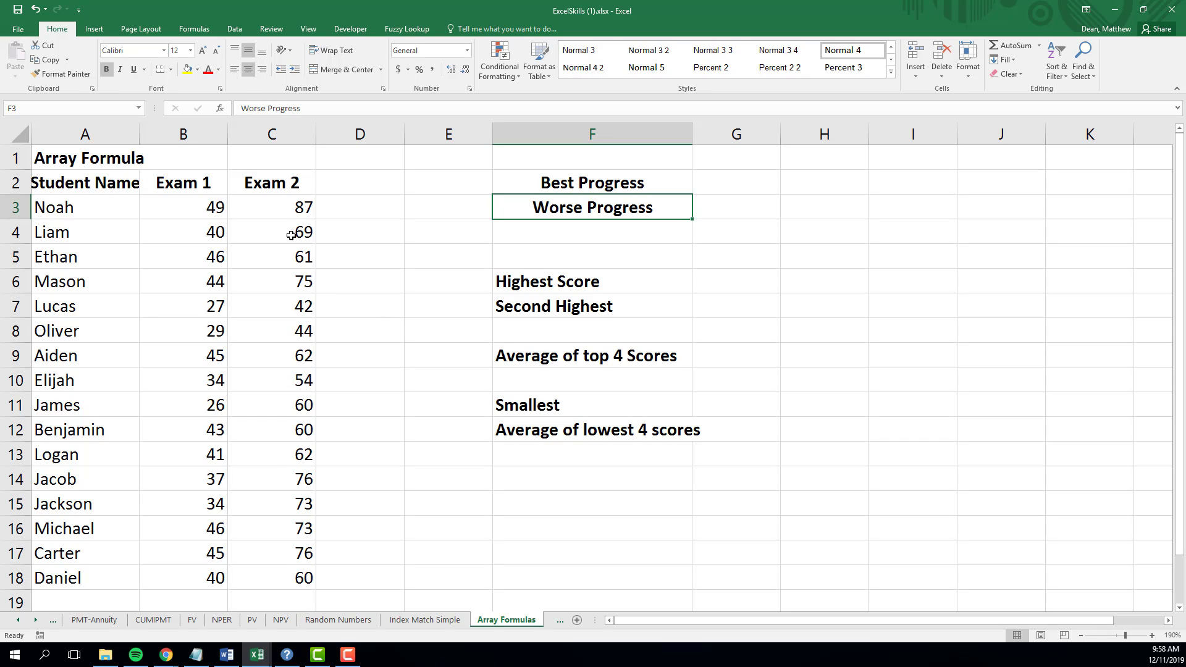
{"action": "left_click_drag", "start_coordinate": [261, 528], "coordinate": [263, 594]}
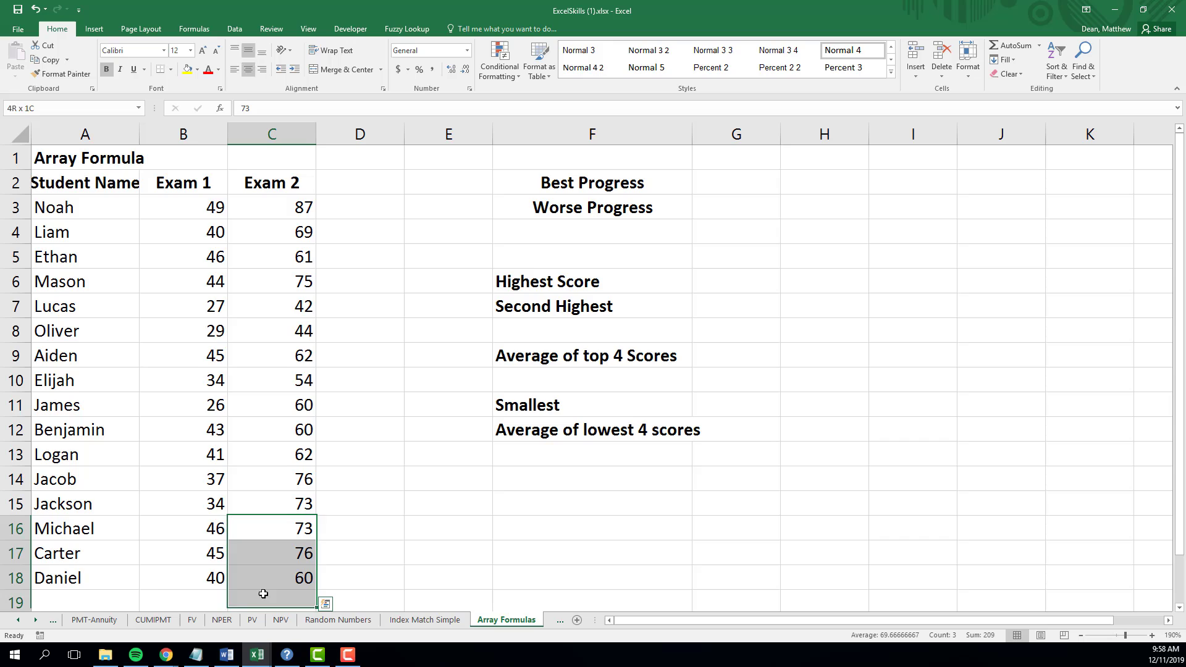
{"action": "left_click", "coordinate": [276, 522]}
{"action": "left_click", "coordinate": [267, 214]}
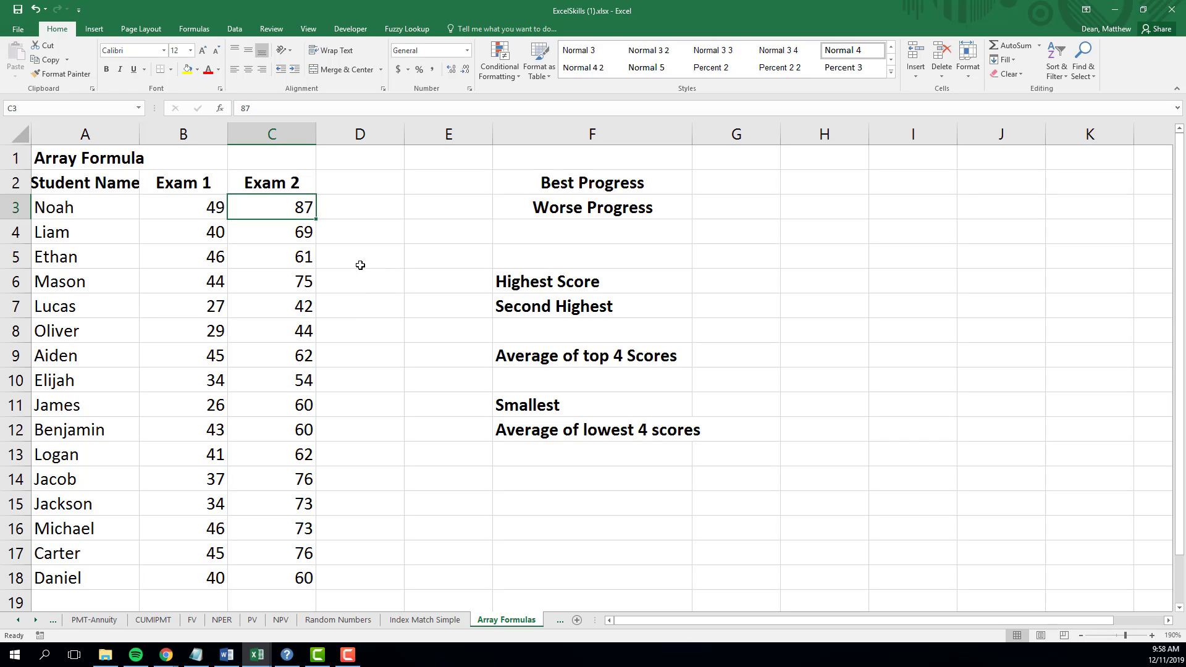
Step: Add the header "Progress" in cell D2, next to the Exam 2 header
{"action": "left_click", "coordinate": [348, 188]}
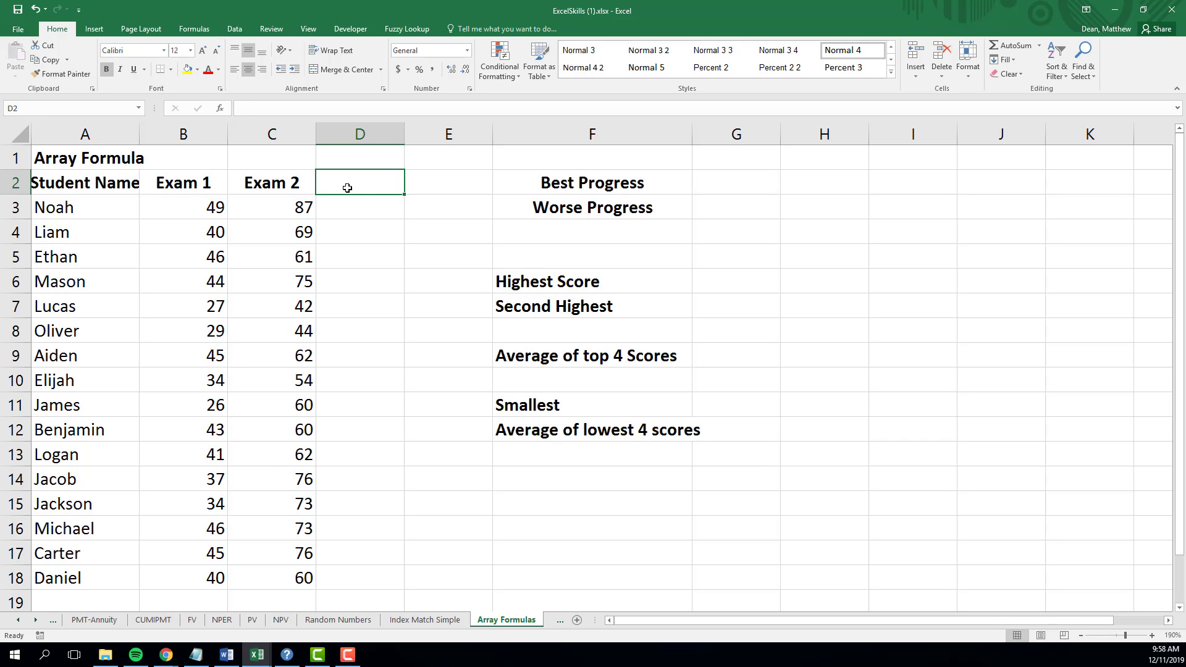
{"action": "type", "text": "Prg"}
{"action": "key", "text": "BackSpace"}
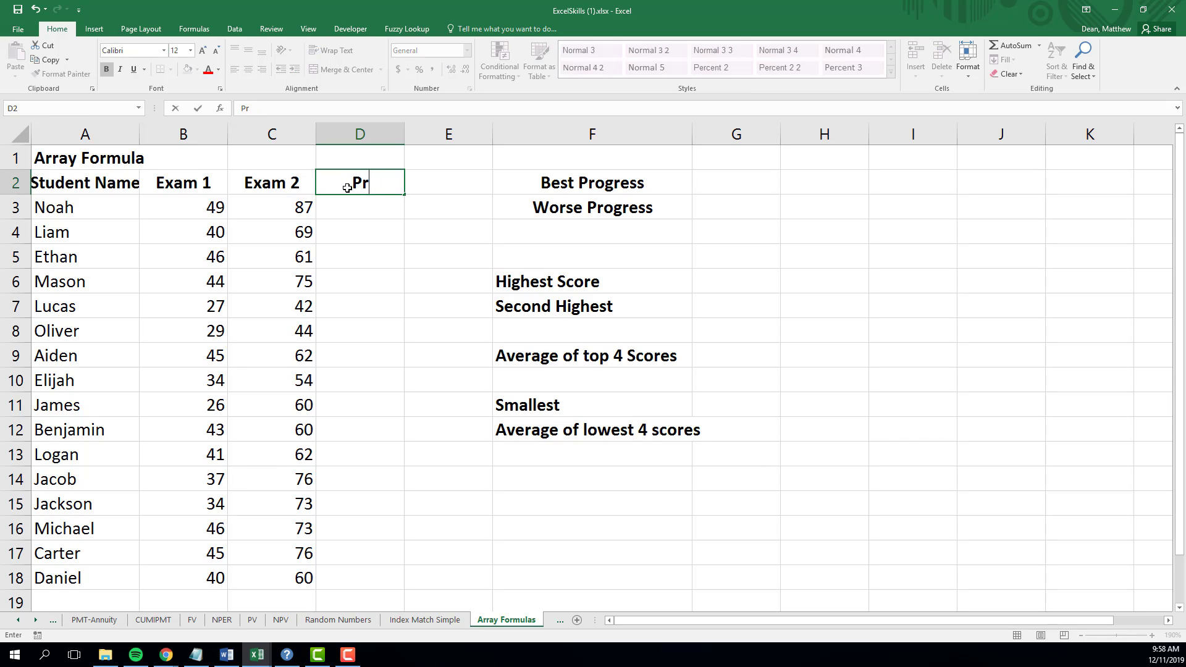
{"action": "type", "text": "ogress"}
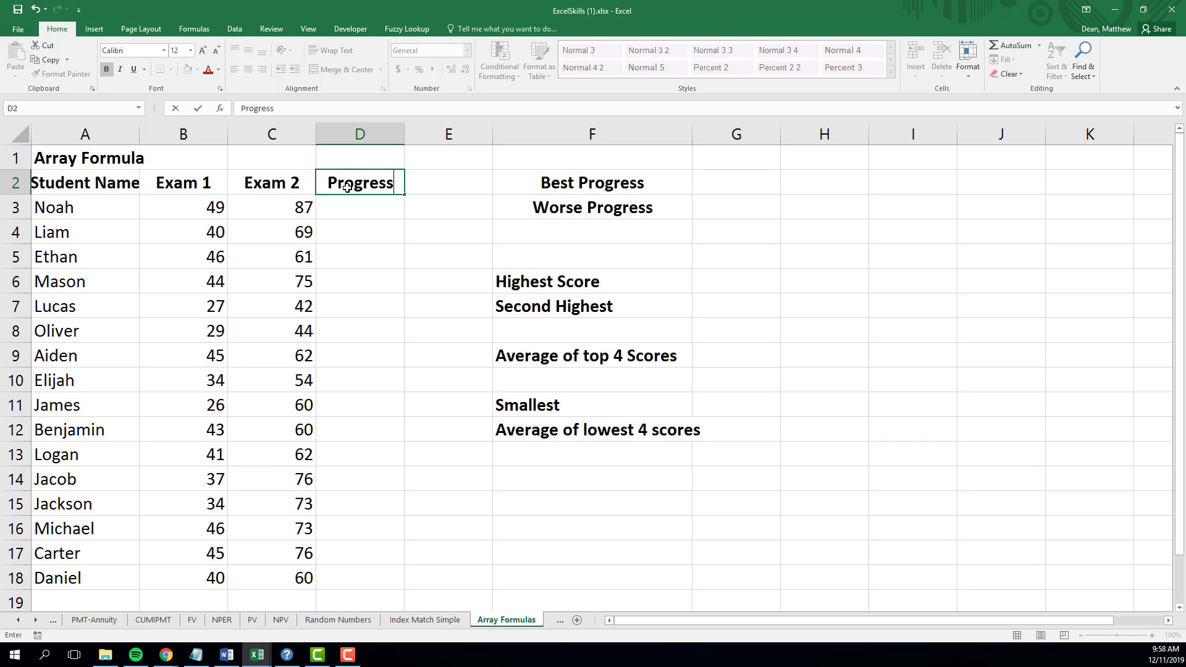
{"action": "key", "text": "Return"}
Step: Calculate each student's progress with =C3-B3 in D3 and fill the formula down through D18
{"action": "type", "text": "="}
{"action": "key", "text": "Left"}
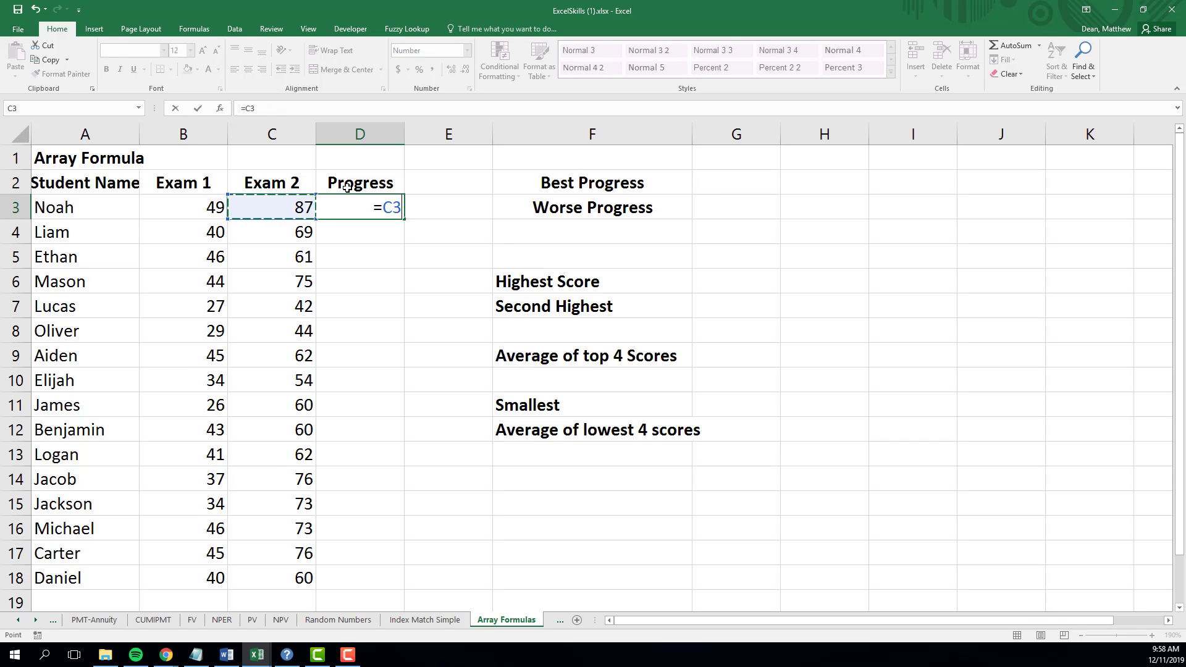
{"action": "type", "text": "-"}
{"action": "key", "text": "Left"}
{"action": "key", "text": "Left"}
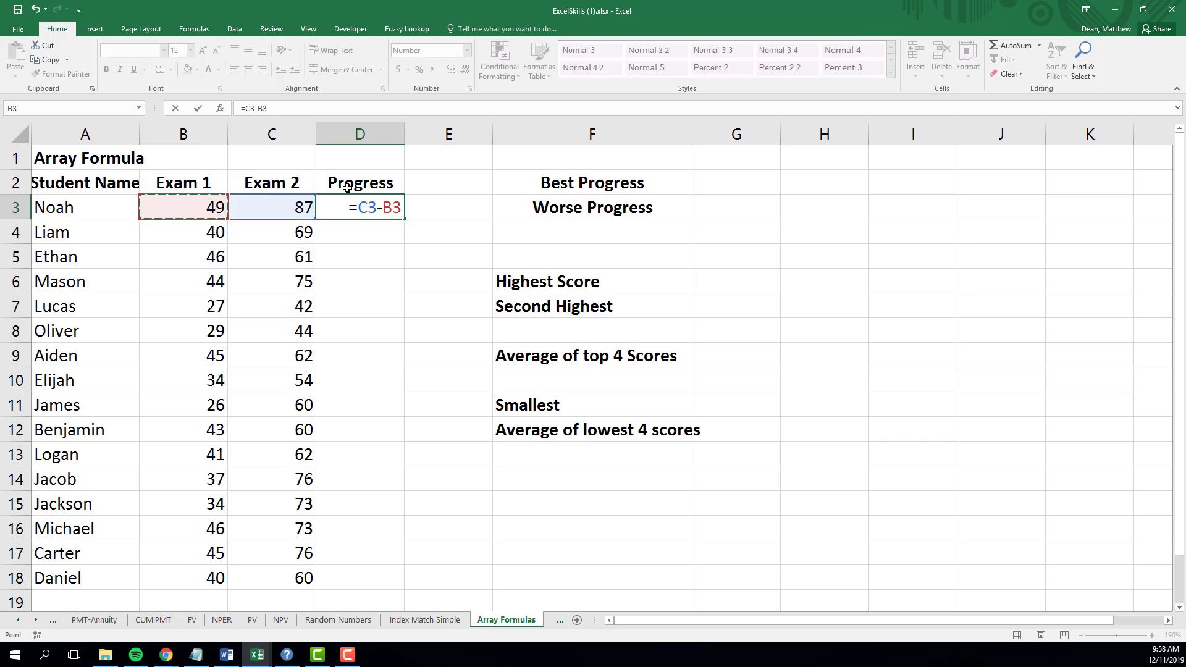
{"action": "key", "text": "Return"}
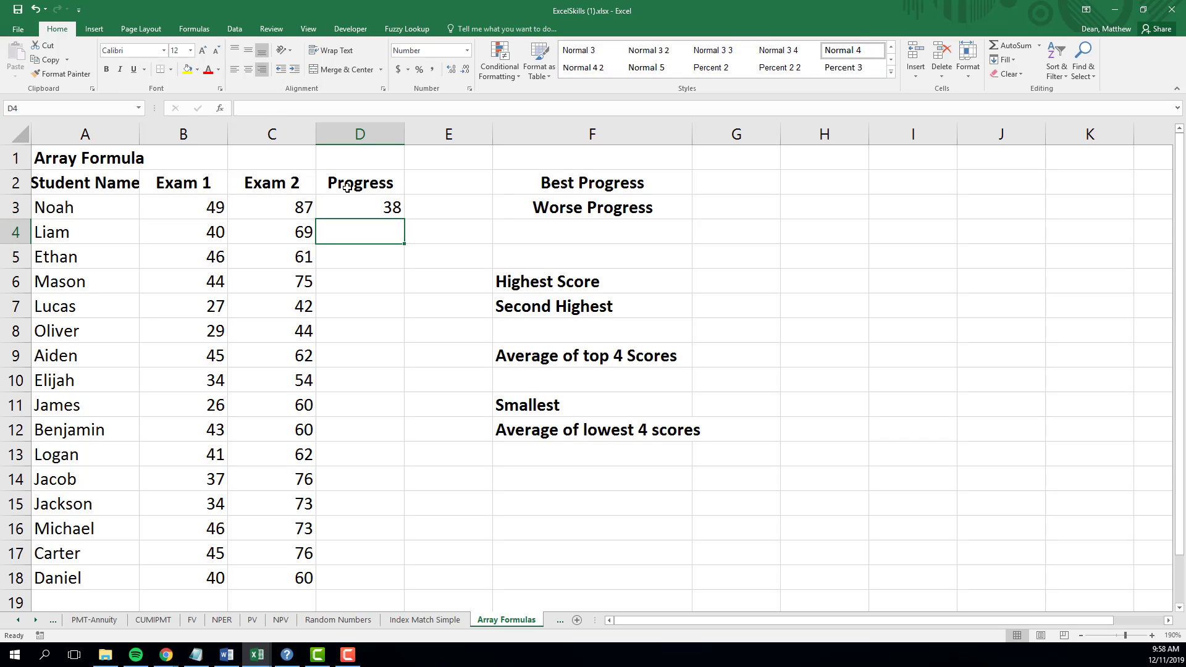
{"action": "left_click", "coordinate": [396, 210]}
{"action": "double_click", "coordinate": [406, 220]}
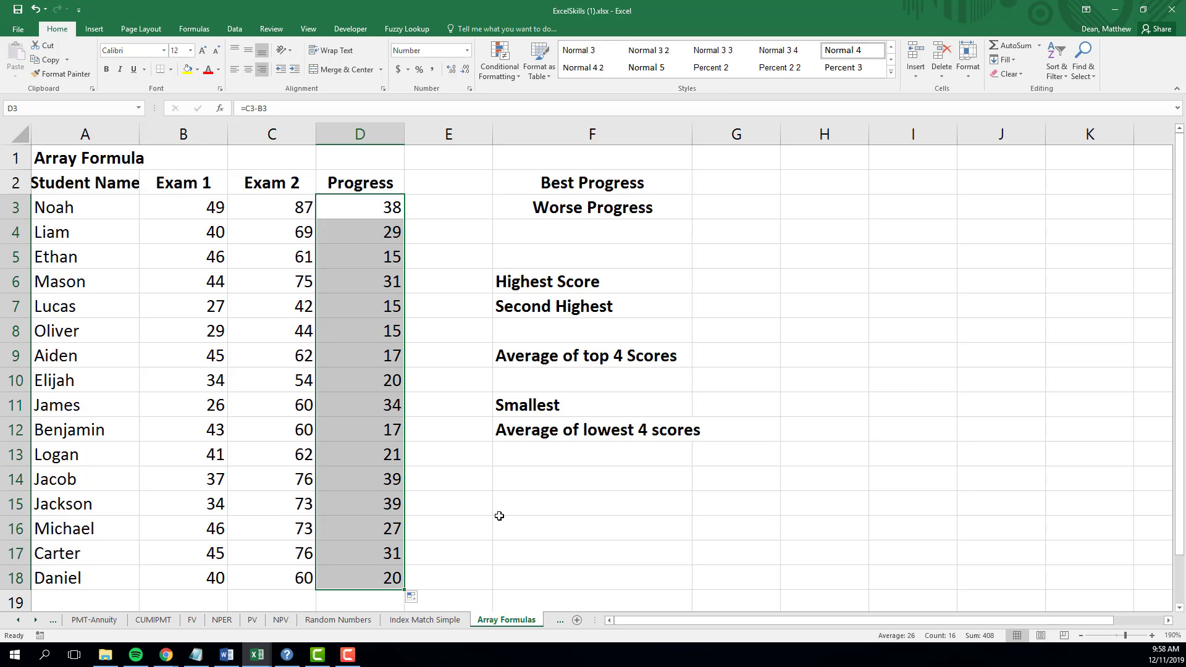
Step: Calculate the largest value of the Progress column in cell D20 with =MAX(D3:D18)
{"action": "scroll", "coordinate": [424, 522], "scroll_direction": "down", "scroll_amount": 1}
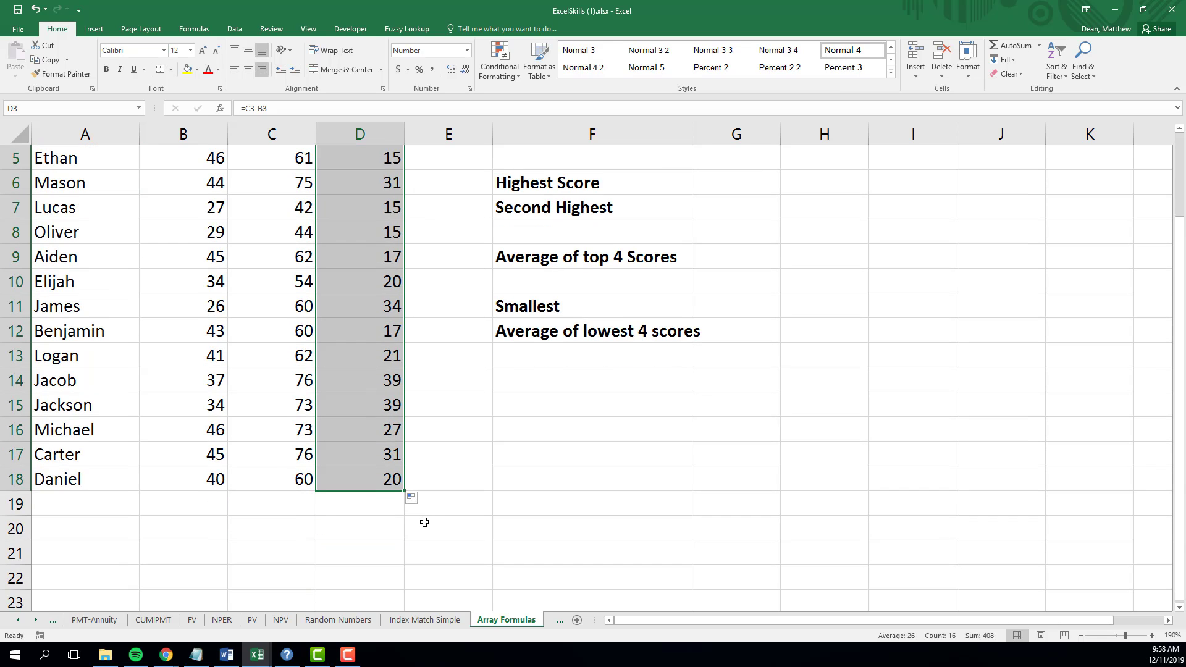
{"action": "left_click", "coordinate": [370, 527]}
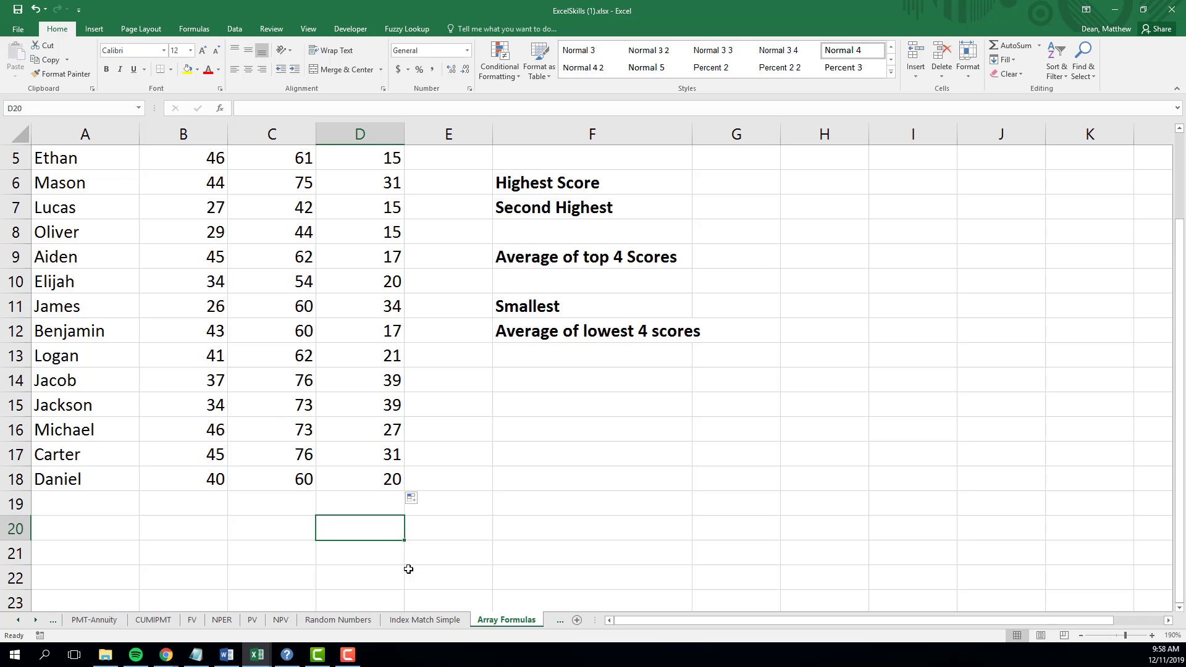
{"action": "type", "text": "=max("}
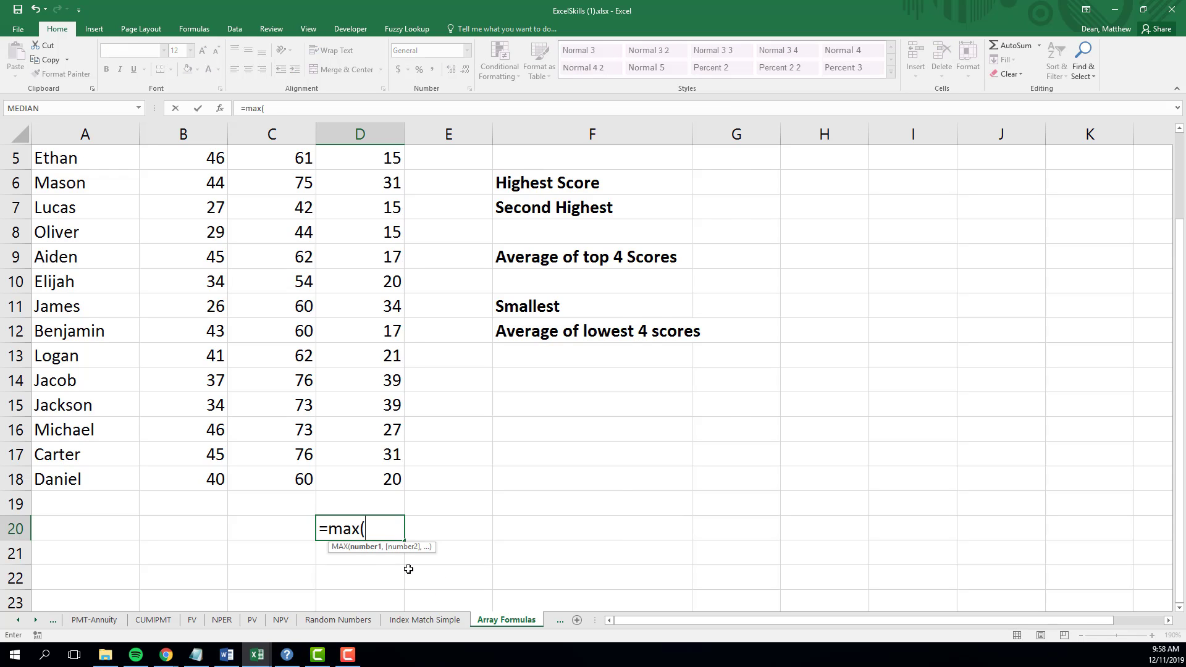
{"action": "key", "text": "Up"}
{"action": "key", "text": "Up"}
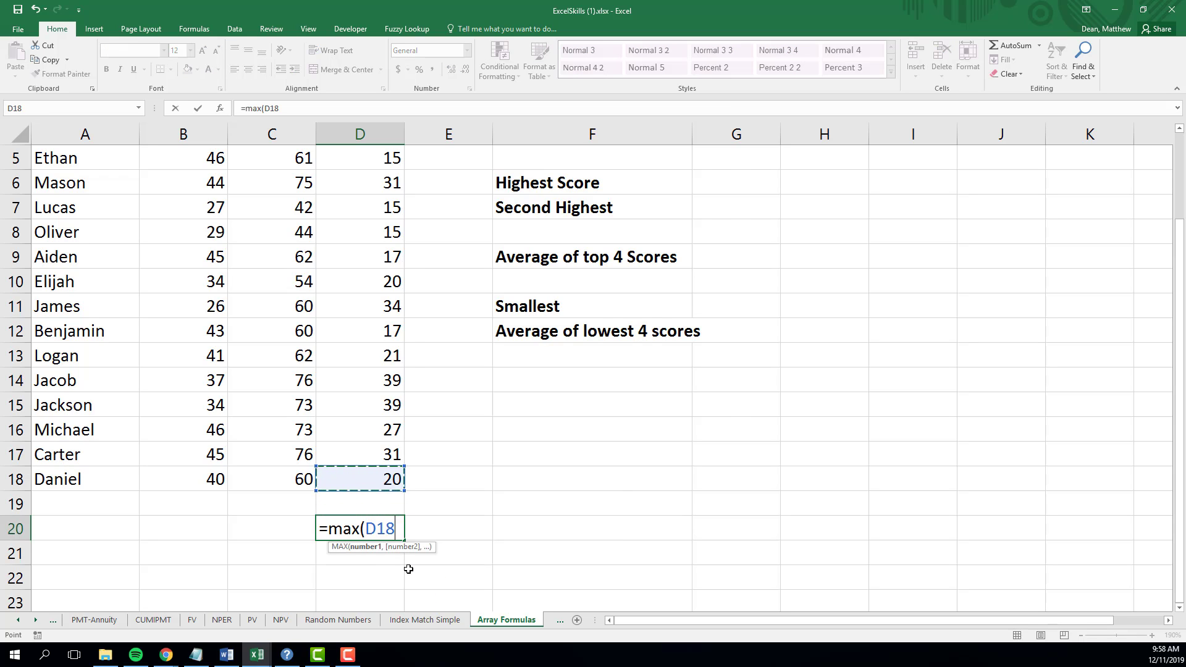
{"action": "key", "text": "ctrl+shift+Up"}
{"action": "key", "text": "shift+Down"}
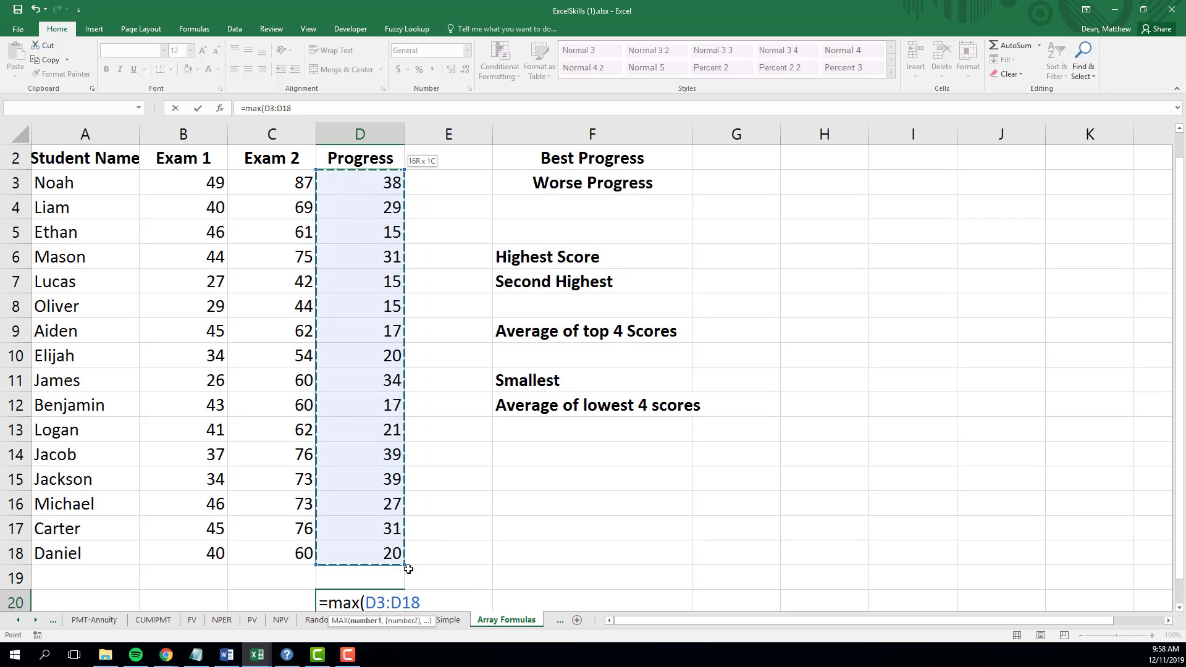
{"action": "type", "text": ")"}
{"action": "key", "text": "Return"}
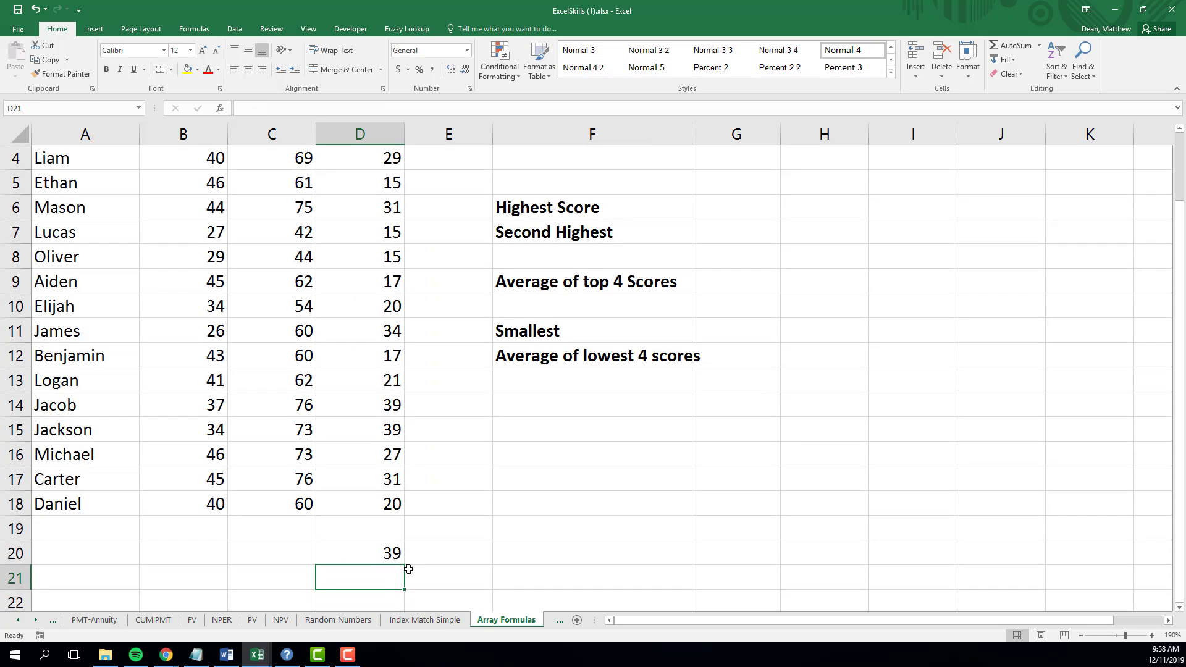
{"action": "key", "text": "Up"}
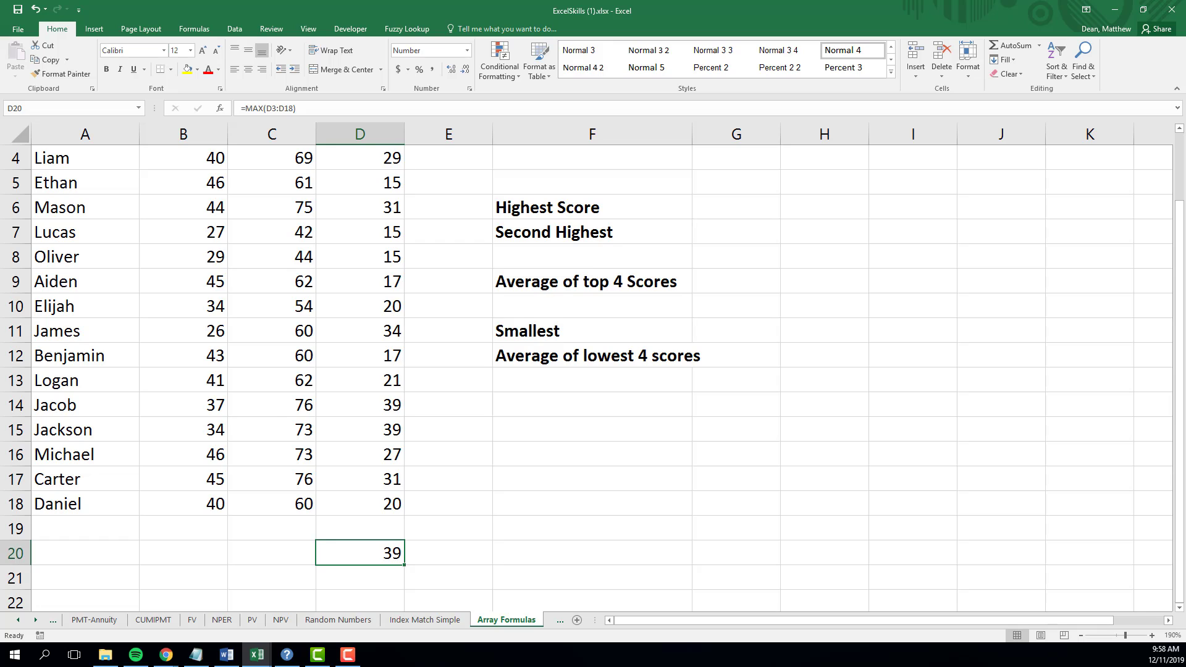
Step: Calculate the smallest value of the Progress column in cell D21 with =MIN(D3:D18)
{"action": "left_click", "coordinate": [340, 578]}
{"action": "type", "text": "="}
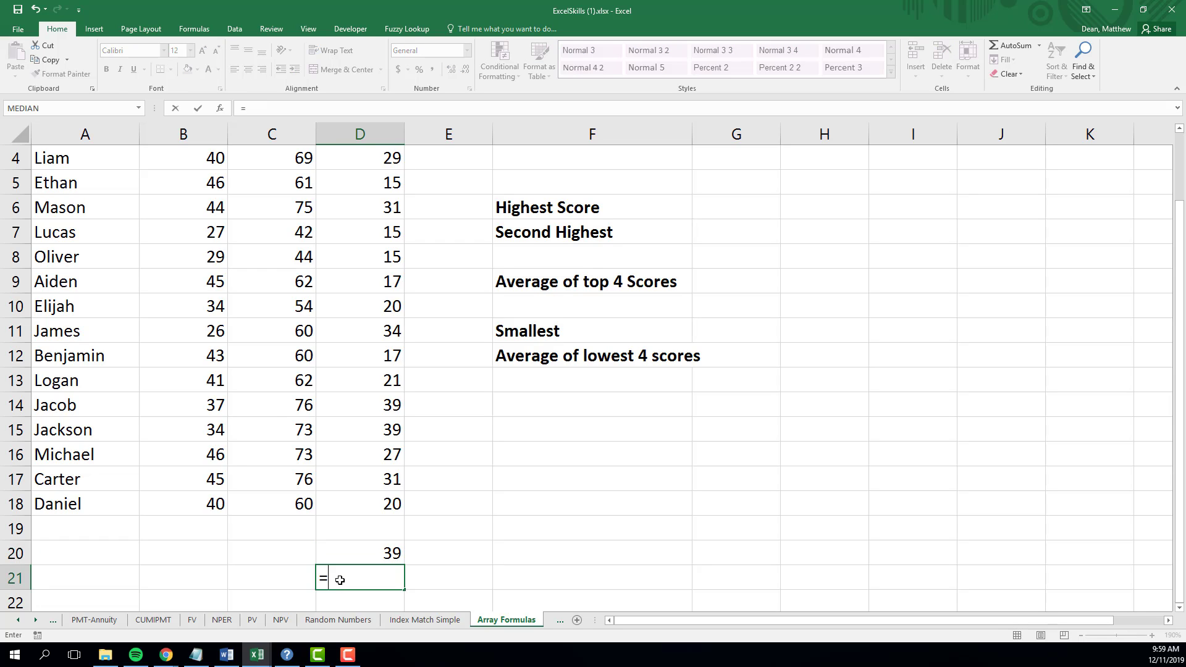
{"action": "type", "text": "min("}
{"action": "key", "text": "Up"}
{"action": "key", "text": "Up"}
{"action": "key", "text": "Up"}
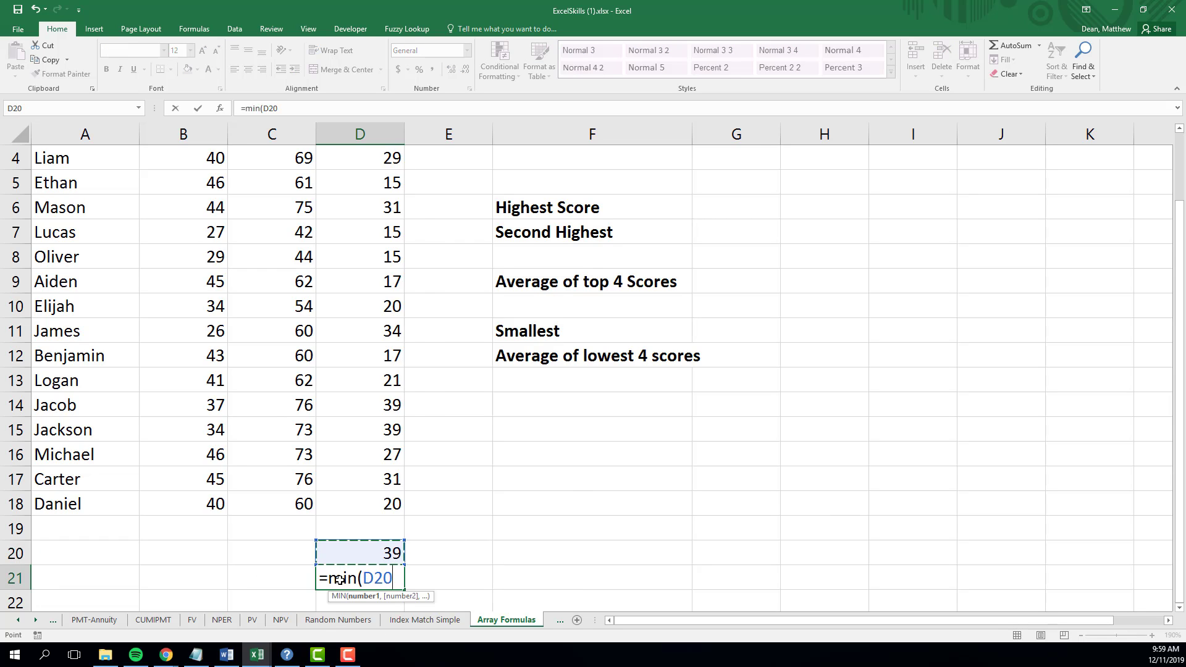
{"action": "key", "text": "ctrl+shift+Up"}
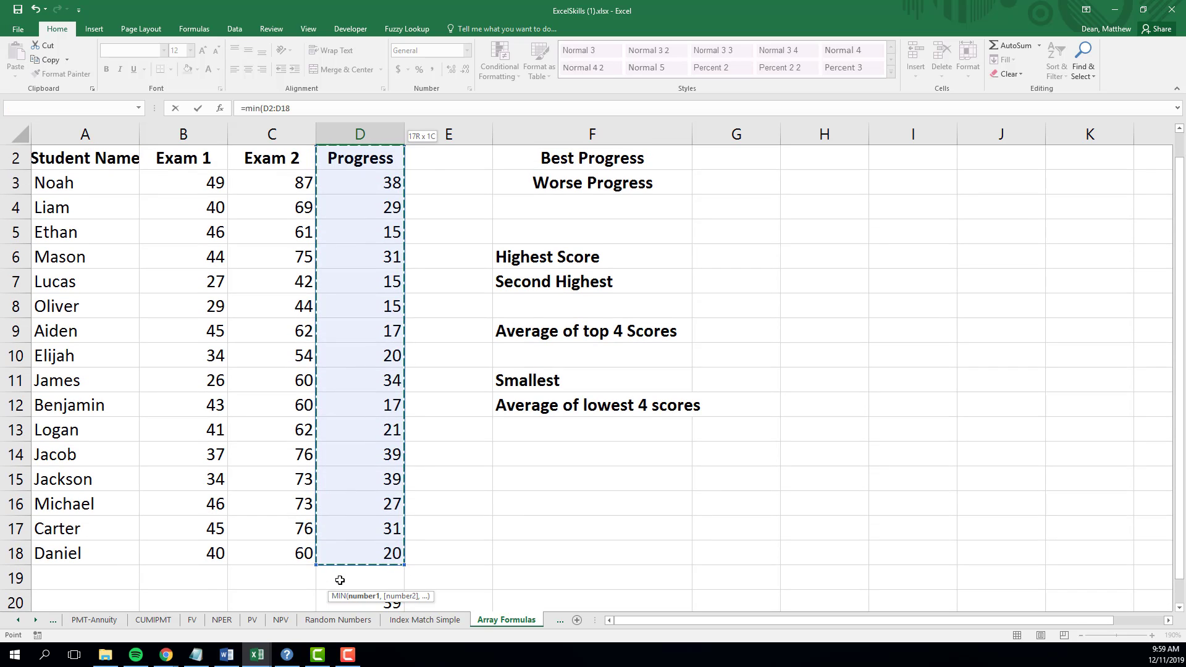
{"action": "key", "text": "shift+Down"}
{"action": "key", "text": "Return"}
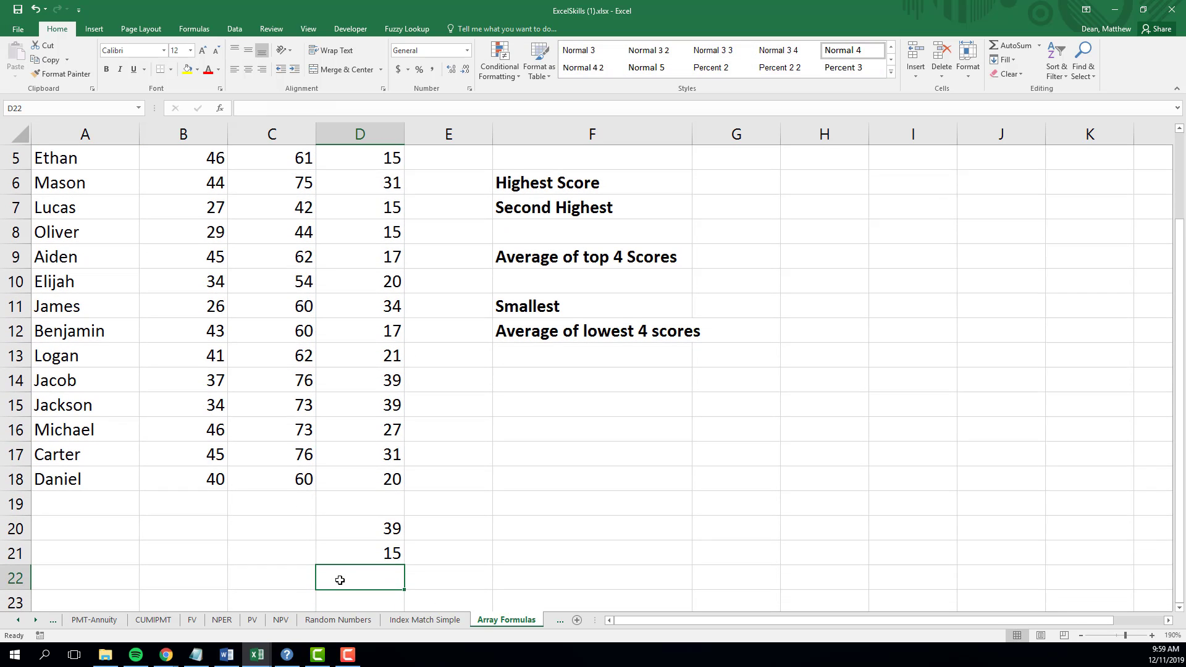
{"action": "left_click", "coordinate": [347, 552]}
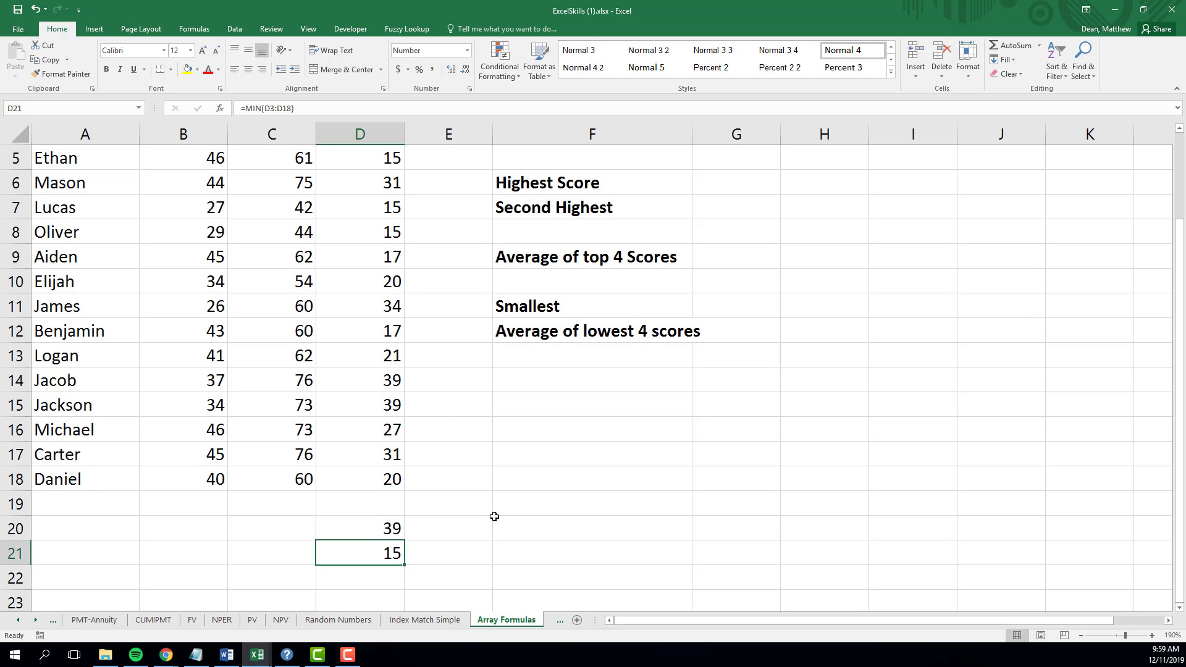
Step: Enter =MAX(C3:C18-B3:B18) as an ordinary formula in G2, beside the Best Progress label
{"action": "scroll", "coordinate": [497, 518], "scroll_direction": "up", "scroll_amount": 2}
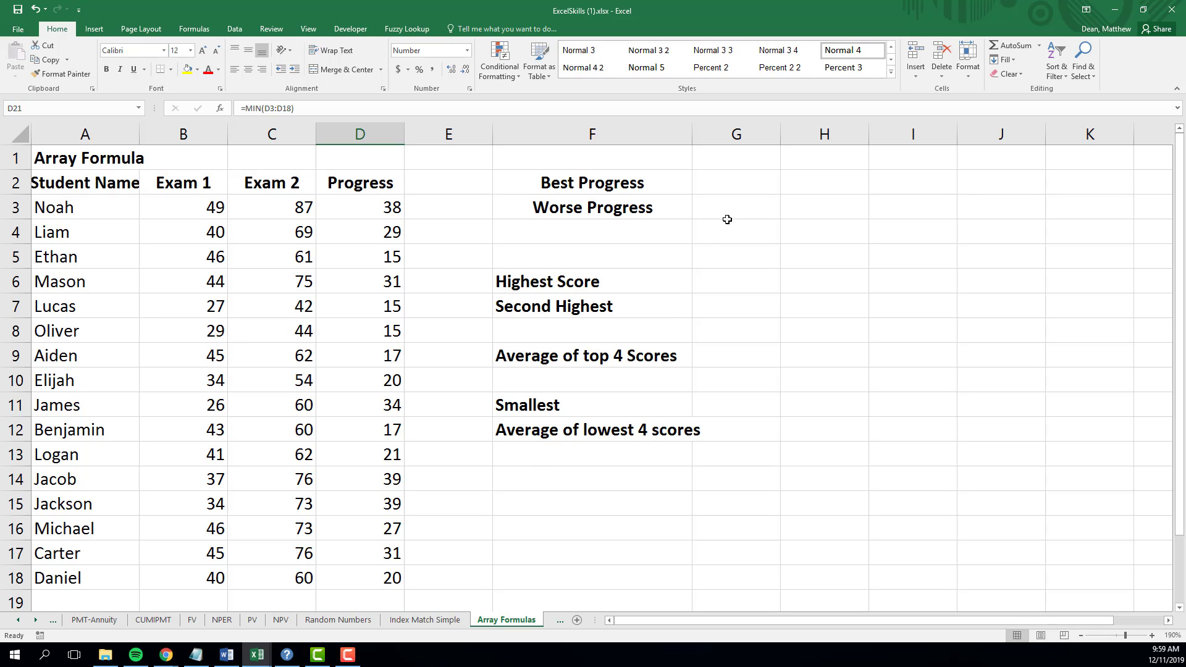
{"action": "left_click", "coordinate": [732, 186]}
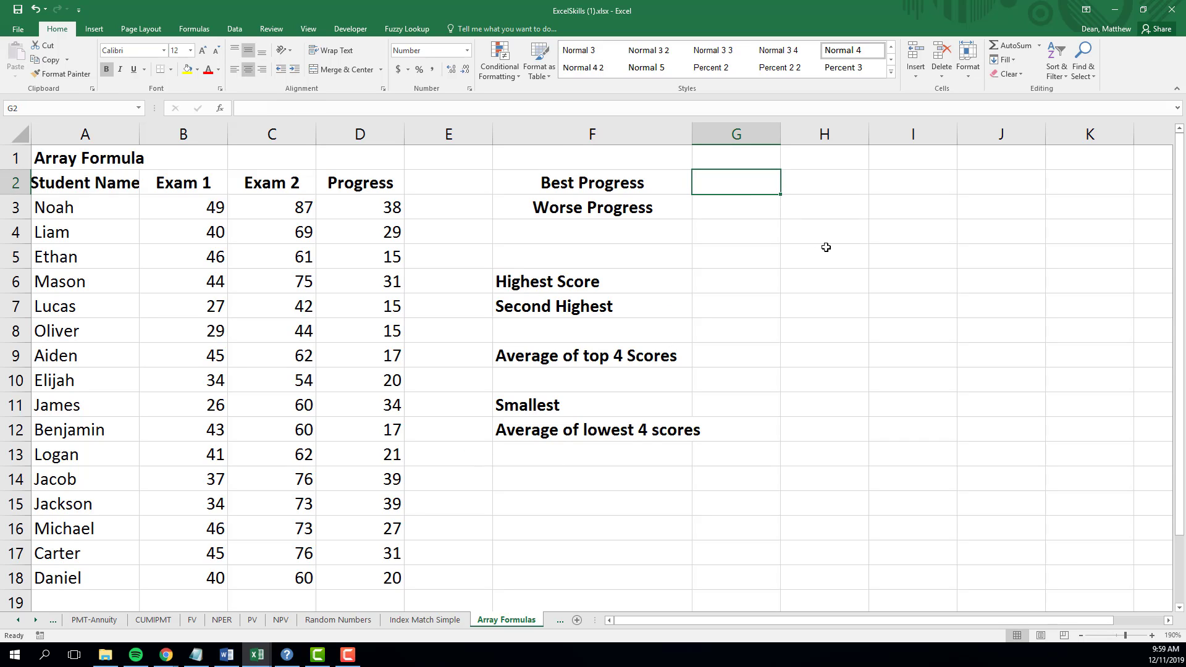
{"action": "type", "text": "="}
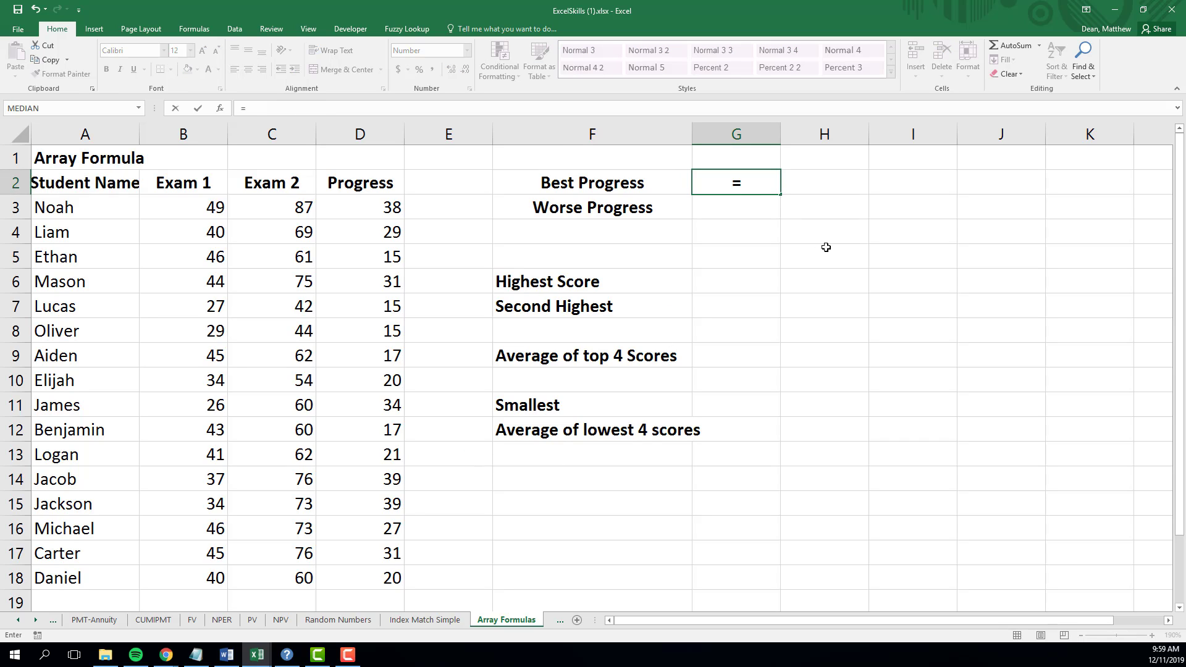
{"action": "type", "text": "max("}
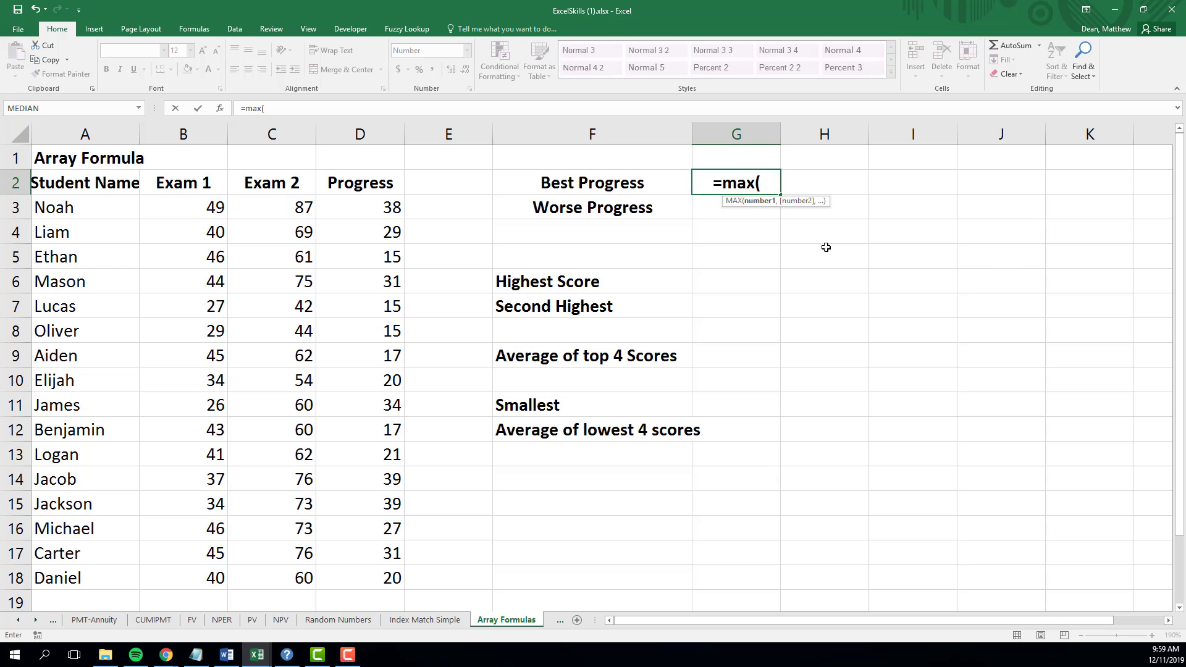
{"action": "left_click_drag", "start_coordinate": [275, 210], "coordinate": [258, 575]}
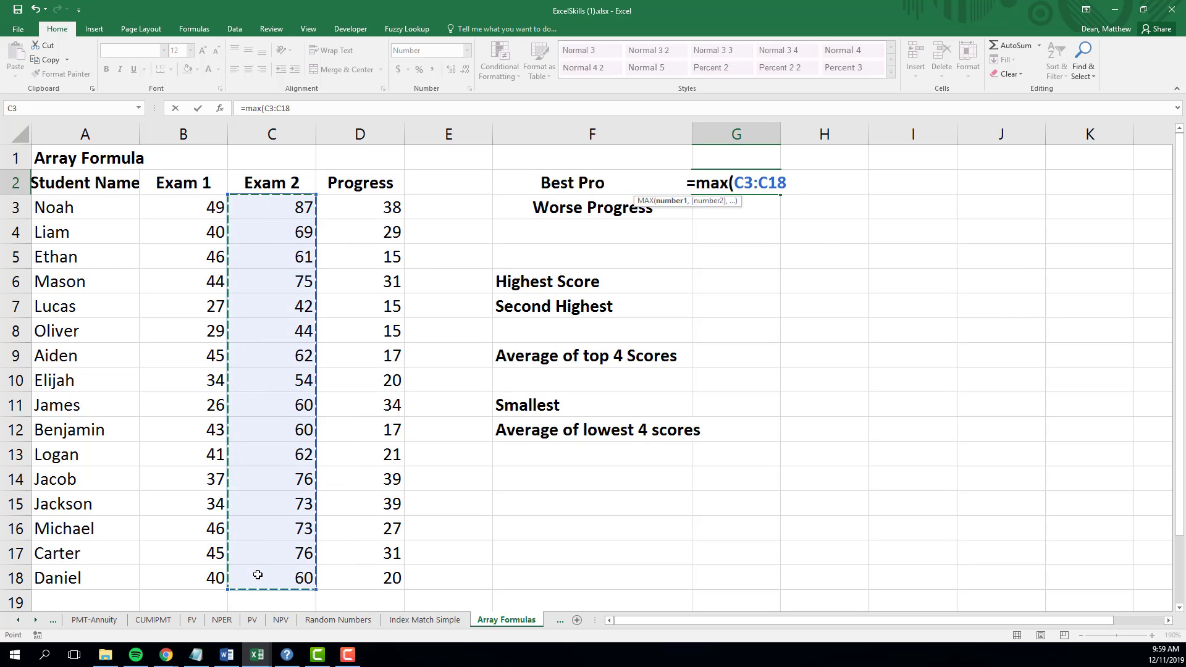
{"action": "type", "text": "-"}
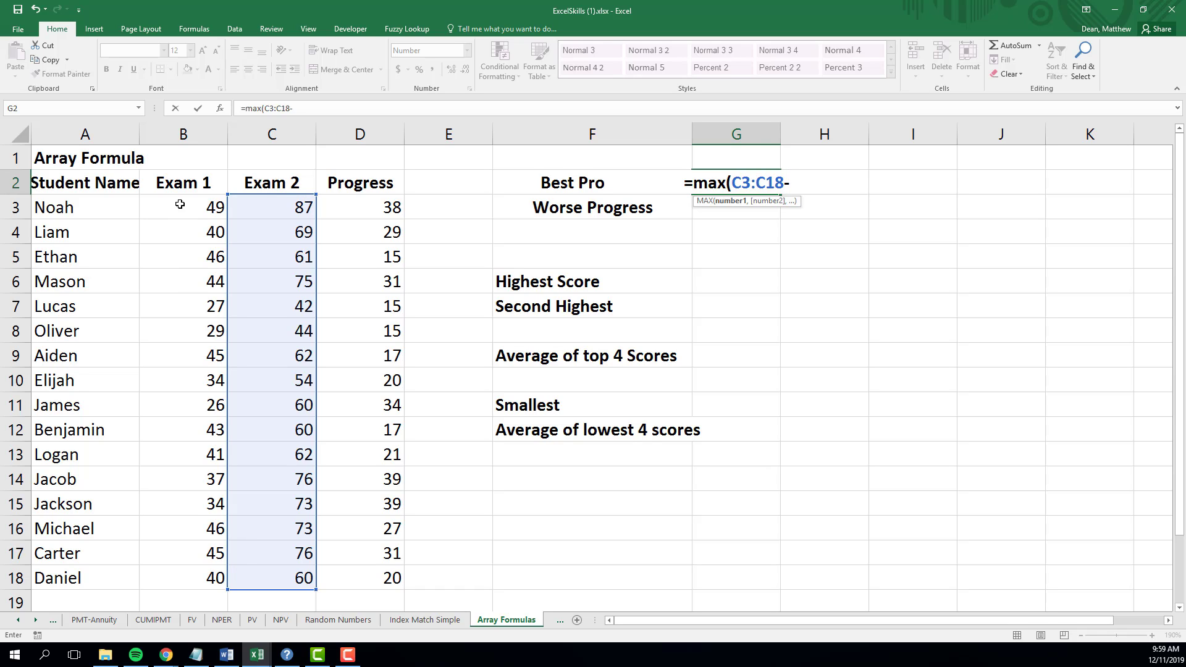
{"action": "left_click_drag", "start_coordinate": [180, 205], "coordinate": [173, 580]}
{"action": "type", "text": ")"}
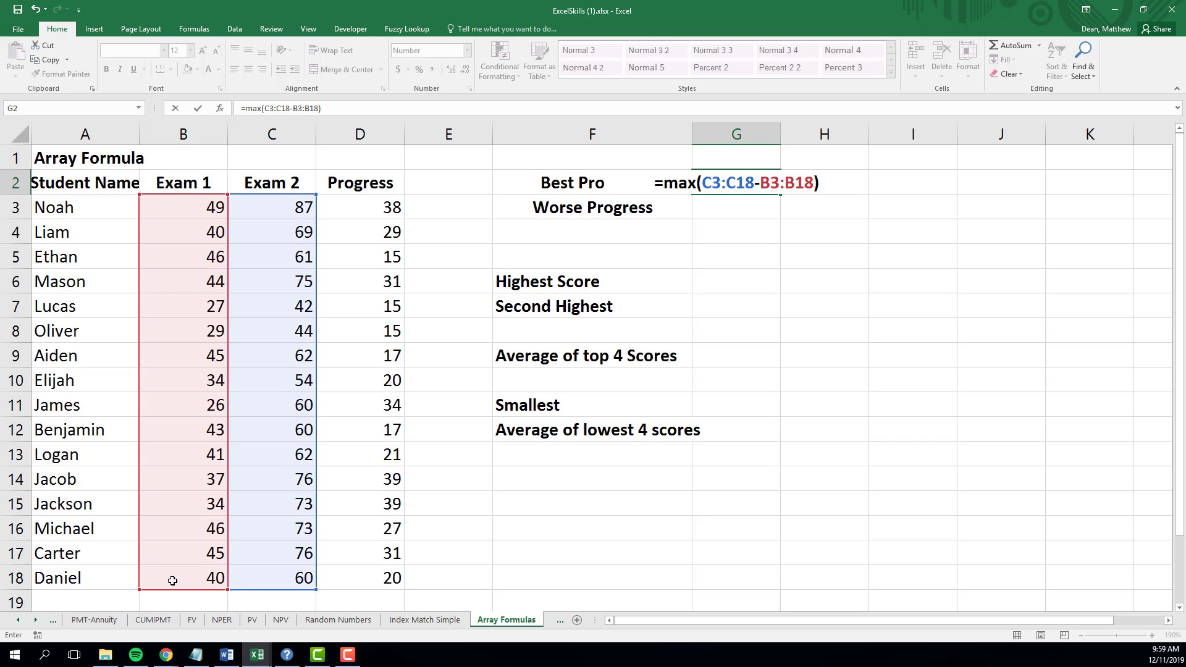
{"action": "key", "text": "Return"}
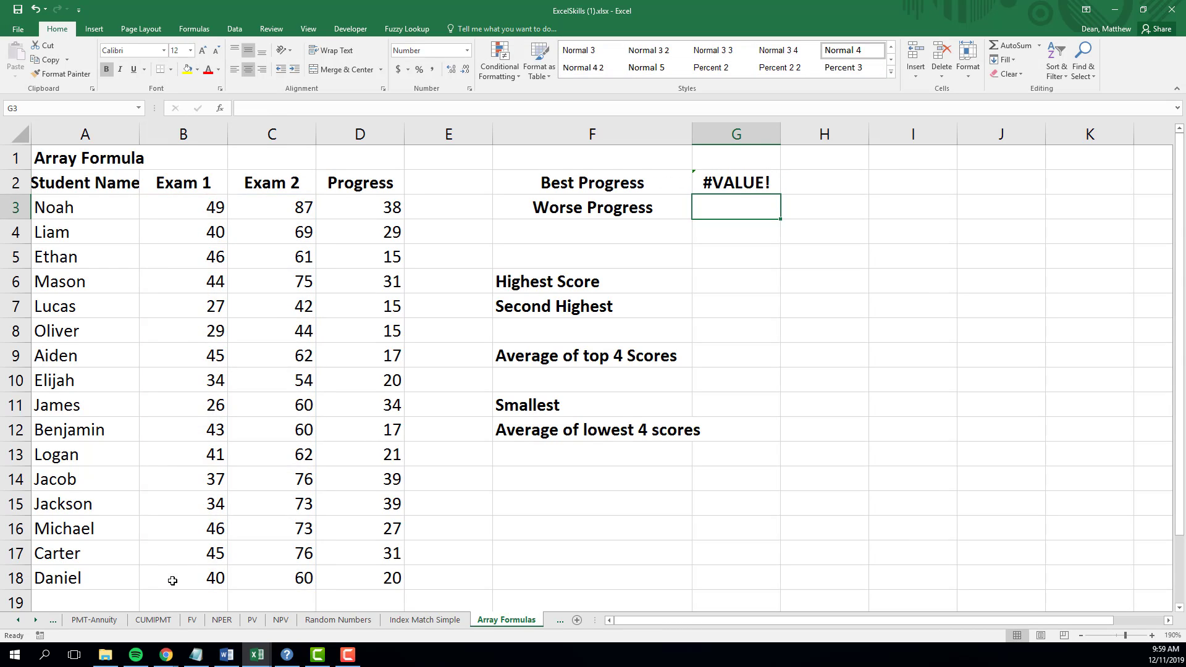
Step: Re-enter the Best Progress formula in G2 as an array formula, and open it for editing again
{"action": "double_click", "coordinate": [737, 184]}
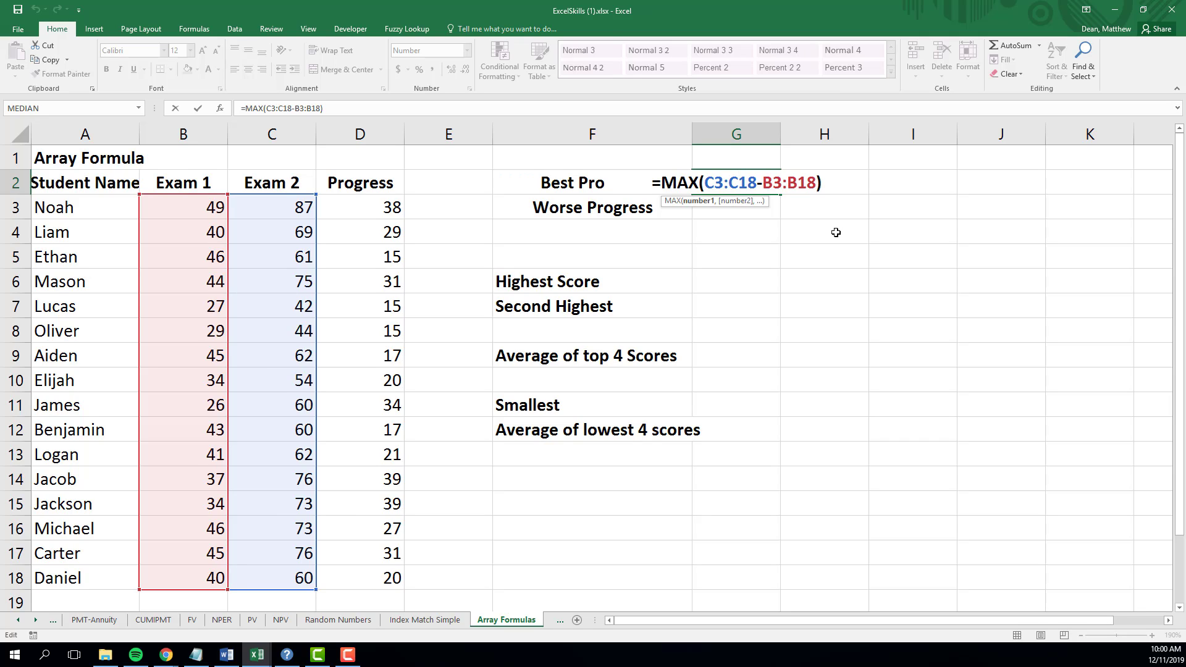
{"action": "key", "text": "ctrl+shift+Return"}
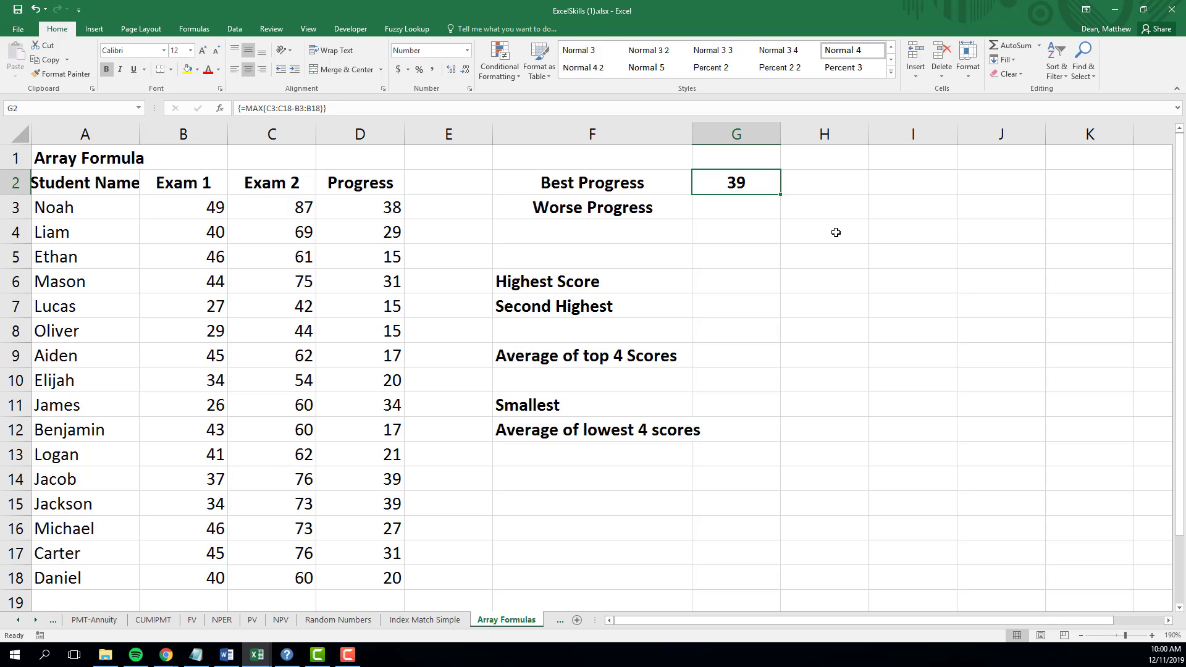
{"action": "left_click", "coordinate": [337, 108]}
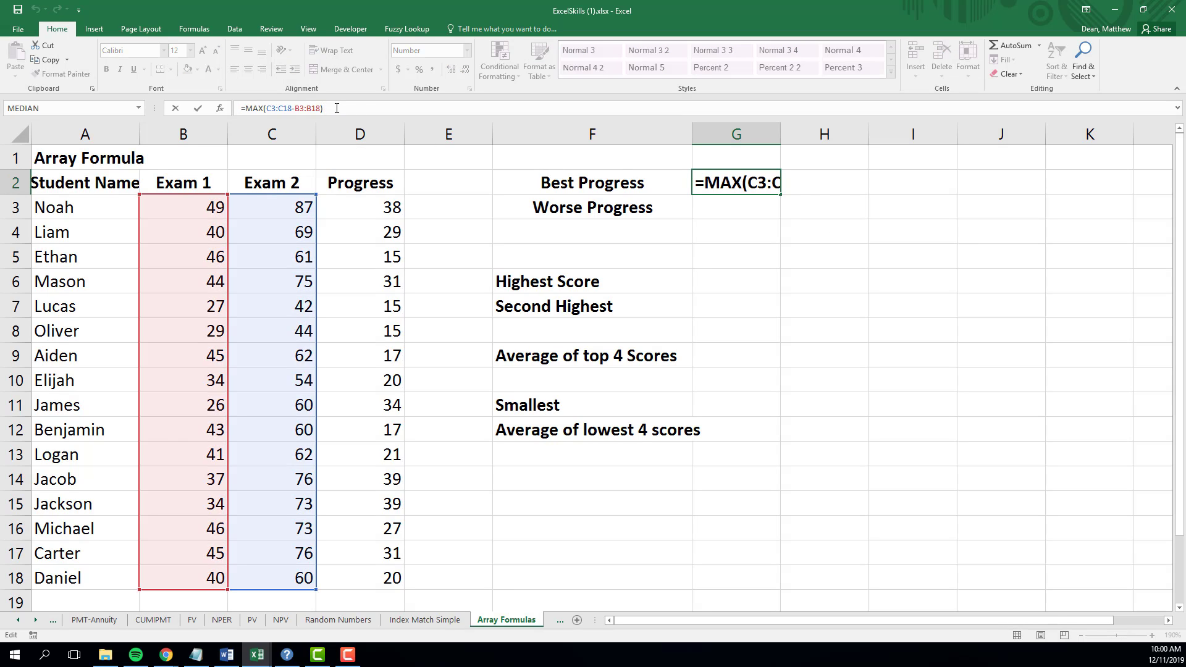
Step: Re-enter the Best Progress formula in G2 as an ordinary formula, and convert it back to an array formula
{"action": "key", "text": "ctrl+shift+Return"}
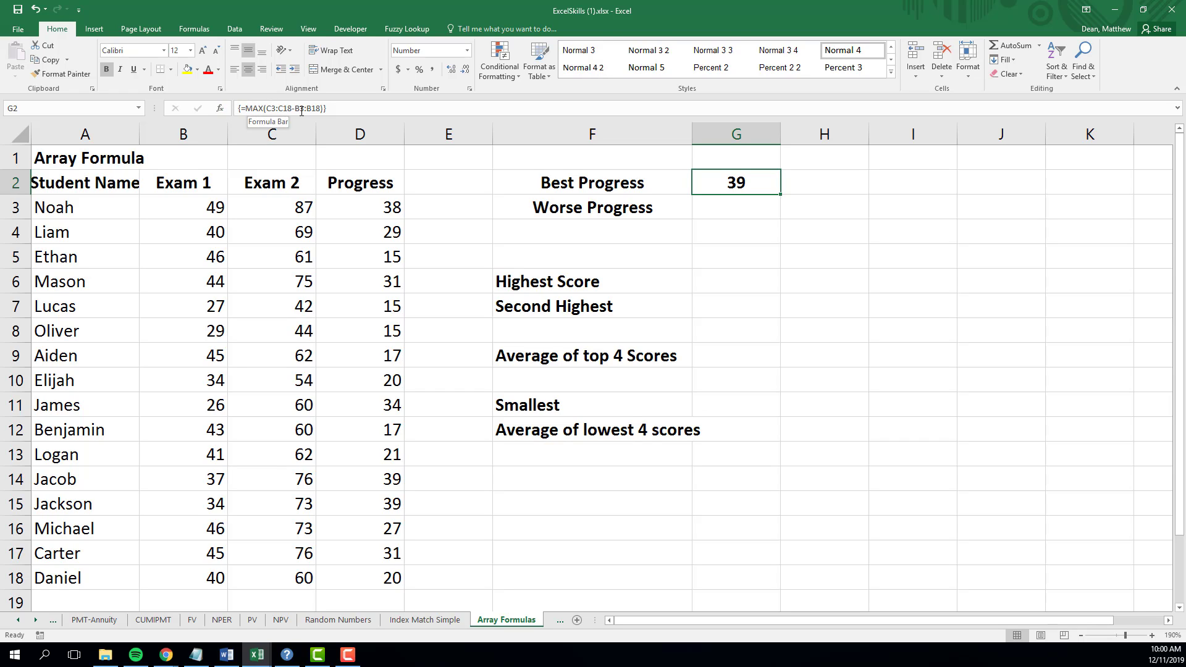
{"action": "double_click", "coordinate": [757, 183]}
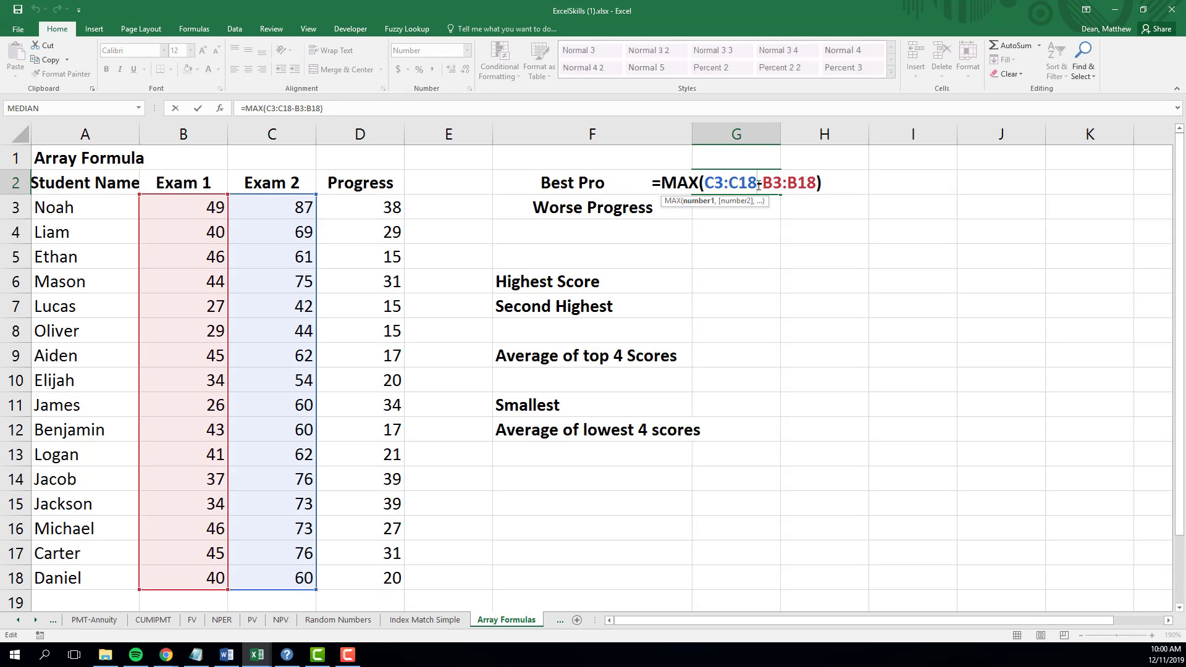
{"action": "key", "text": "Return"}
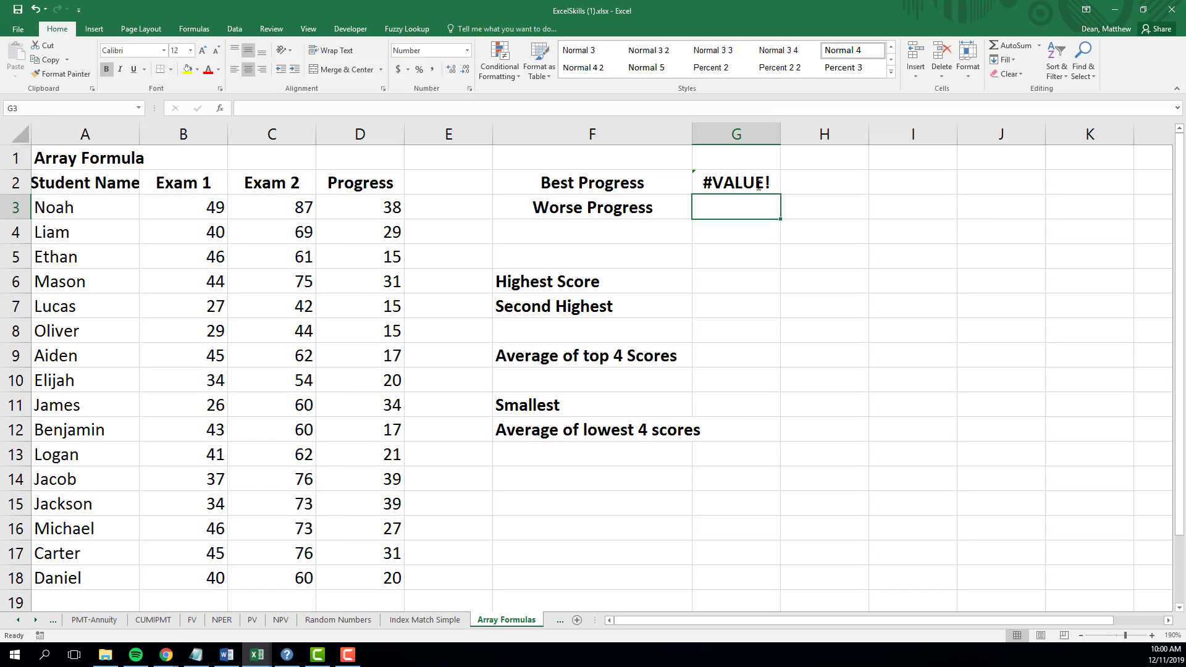
{"action": "double_click", "coordinate": [758, 184]}
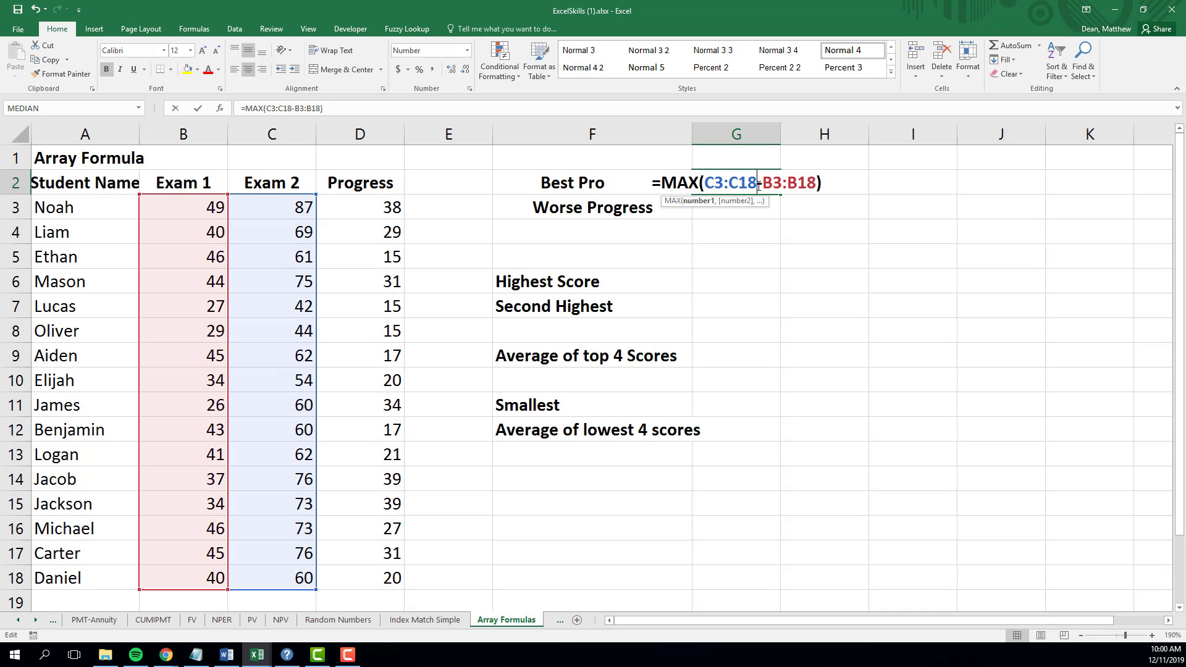
{"action": "key", "text": "ctrl+shift+Return"}
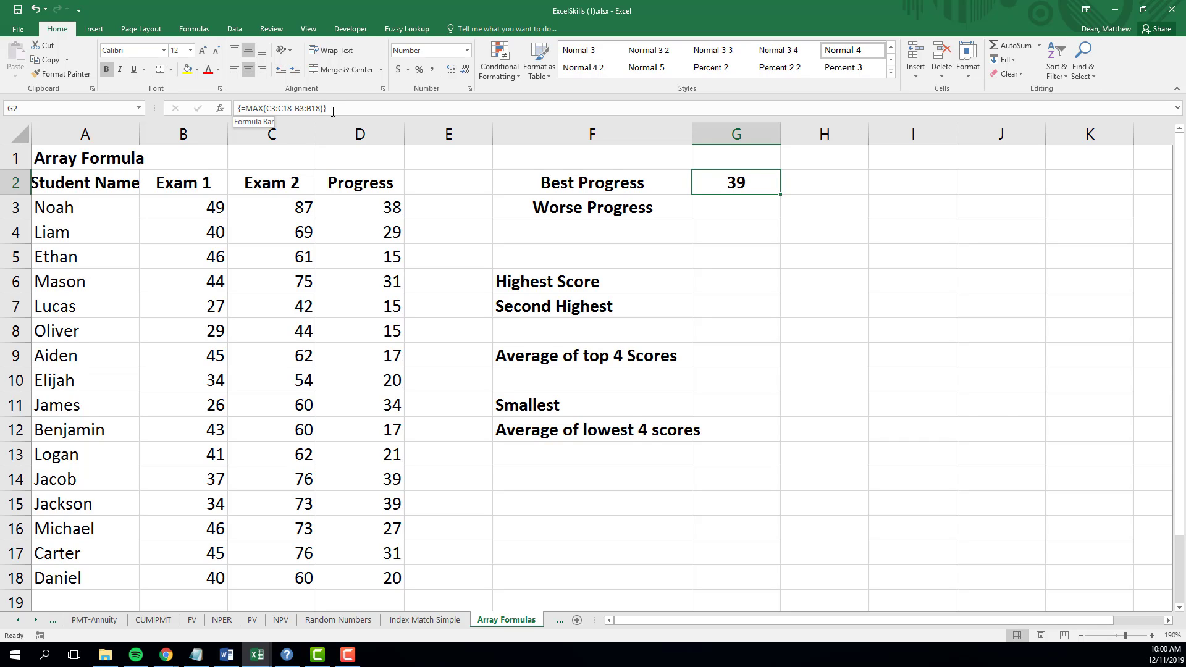
Step: Enter =MIN(C3:C18-B3:B18) as an array formula in G3, beside the Worse Progress label
{"action": "left_click", "coordinate": [732, 214]}
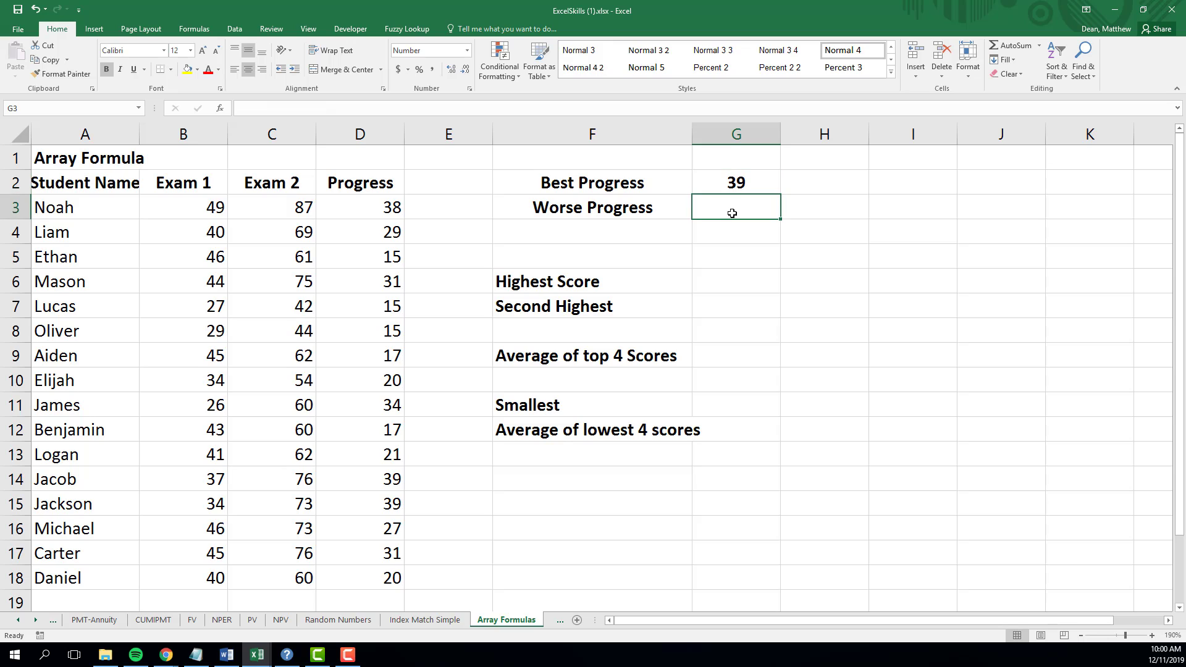
{"action": "type", "text": "=min("}
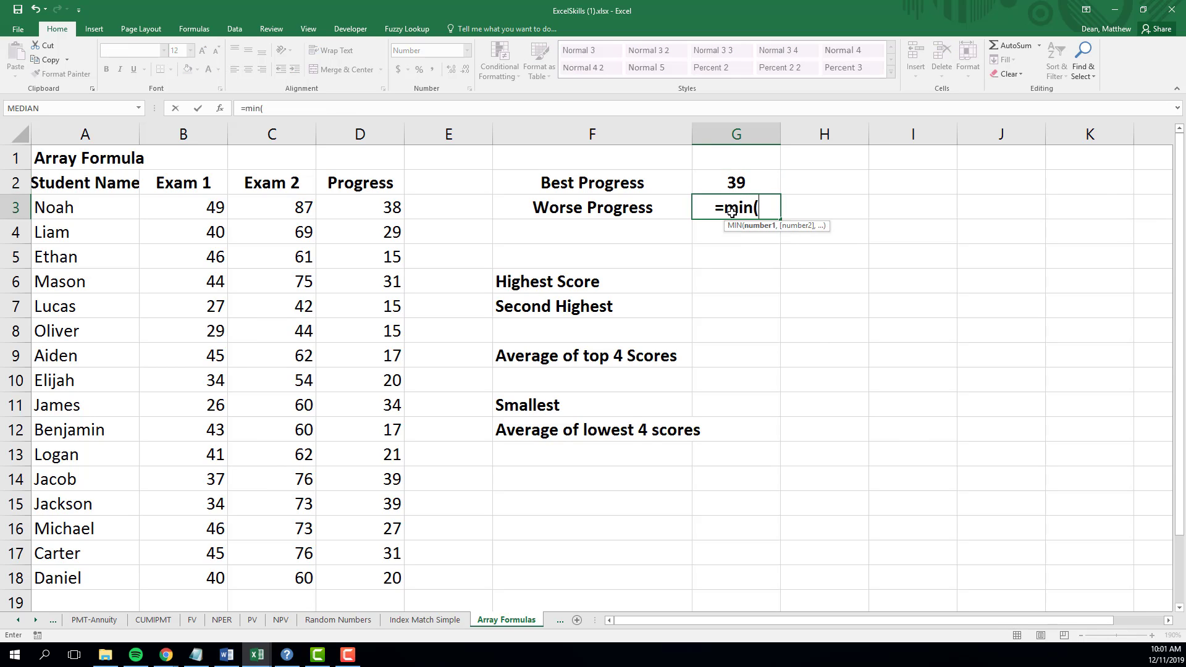
{"action": "left_click_drag", "start_coordinate": [291, 201], "coordinate": [292, 570]}
{"action": "type", "text": "-"}
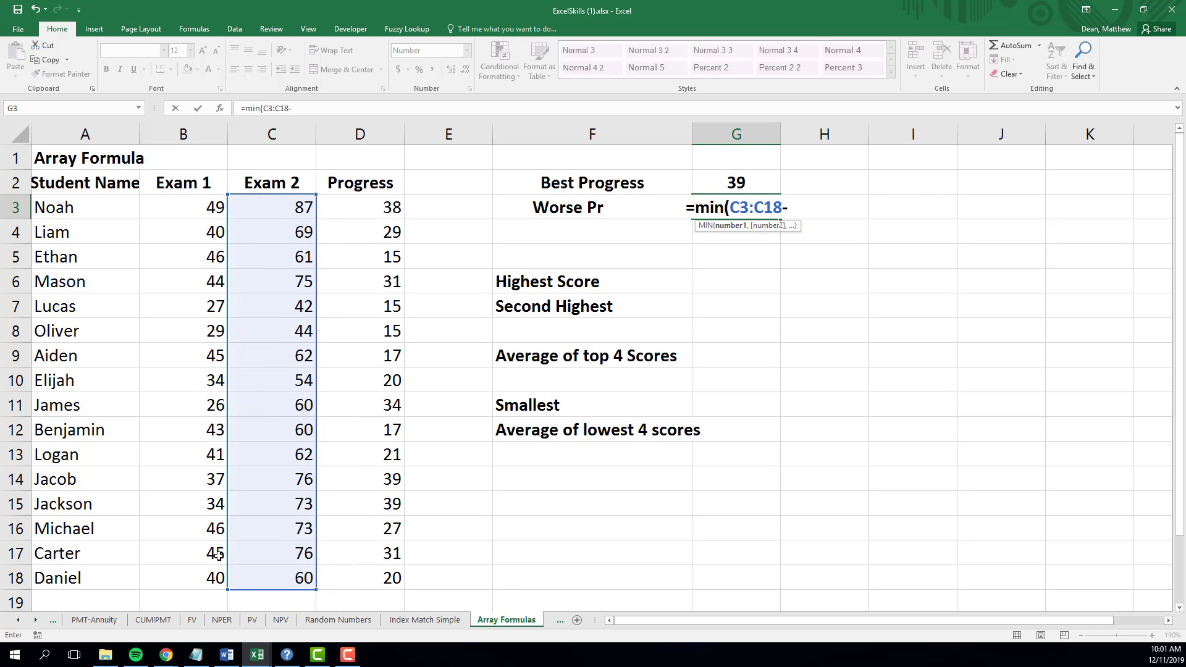
{"action": "left_click_drag", "start_coordinate": [181, 534], "coordinate": [187, 573]}
{"action": "type", "text": ")"}
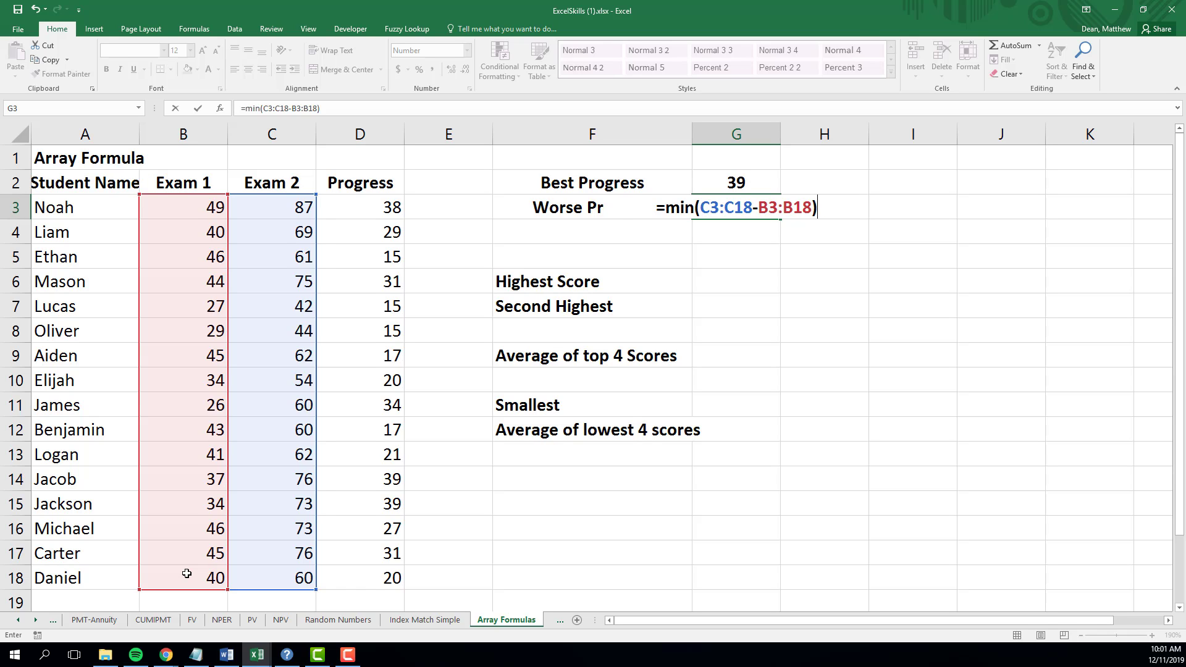
{"action": "key", "text": "ctrl+shift+Return"}
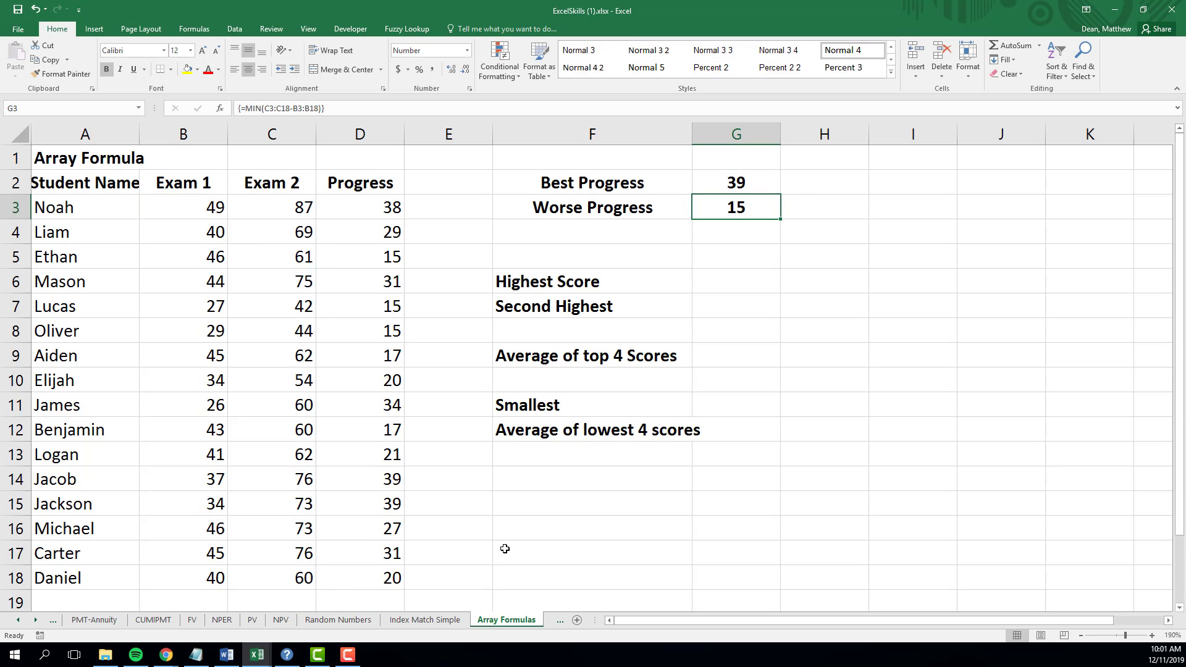
{"action": "scroll", "coordinate": [503, 548], "scroll_direction": "down", "scroll_amount": 2}
{"action": "scroll", "coordinate": [615, 506], "scroll_direction": "up", "scroll_amount": 2}
{"action": "left_click", "coordinate": [731, 180]}
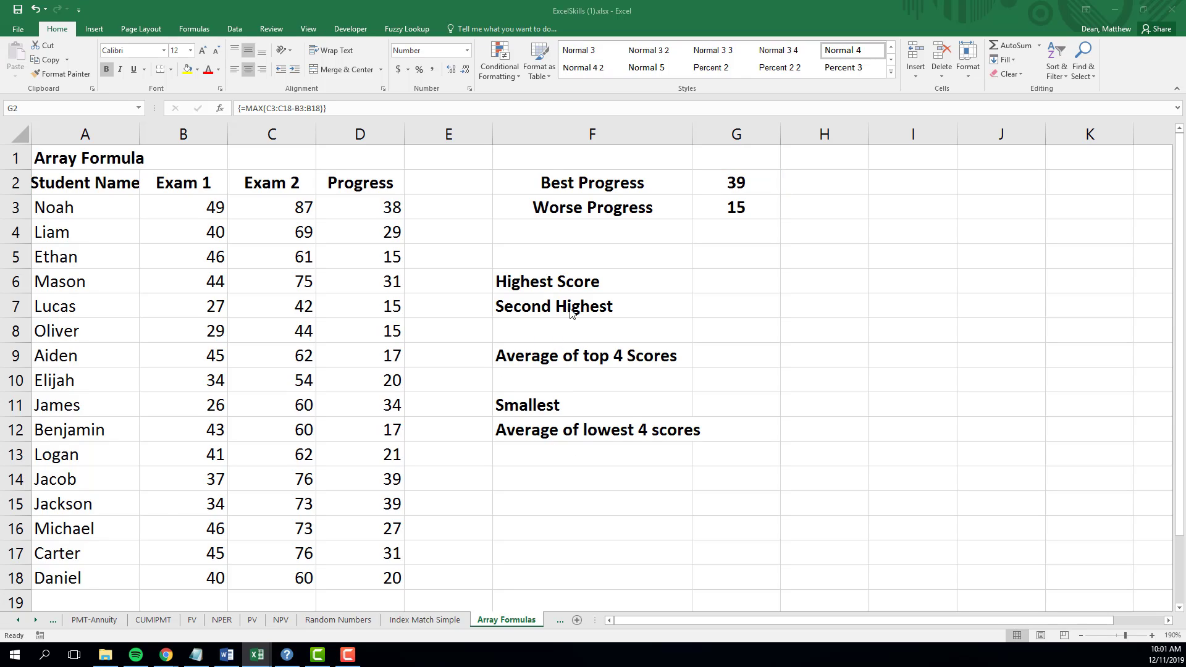
Step: Calculate the highest Exam 2 score in G6 with =LARGE(C3:C18,1)
{"action": "left_click", "coordinate": [728, 279]}
{"action": "left_click", "coordinate": [728, 279]}
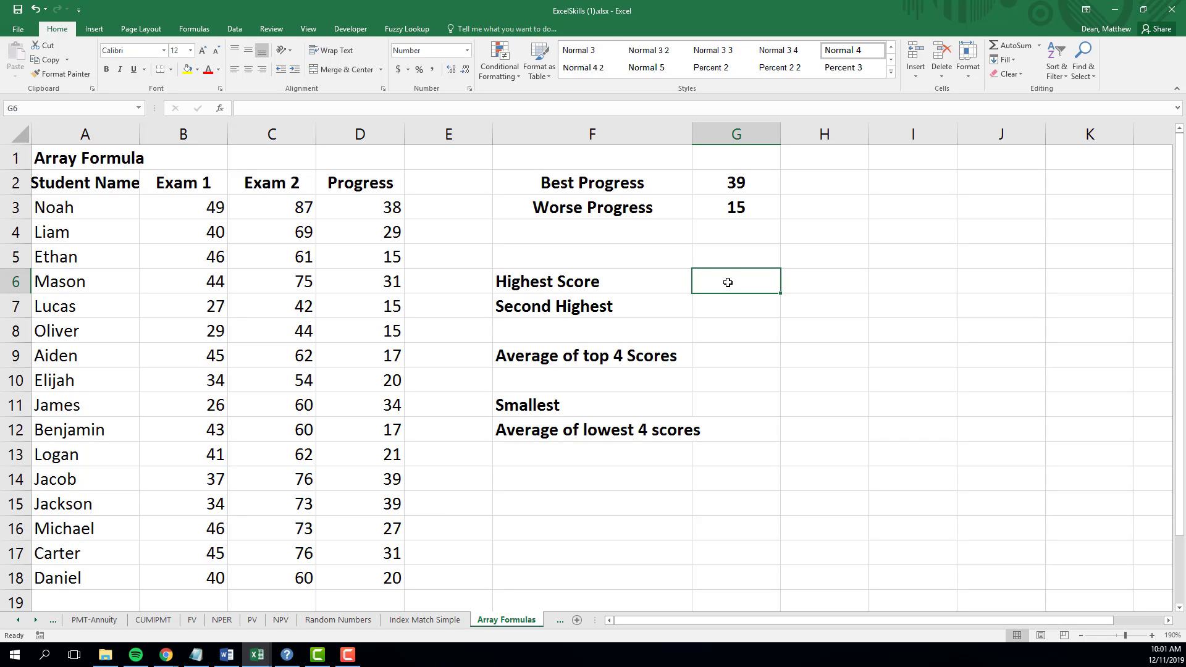
{"action": "type", "text": "=large("}
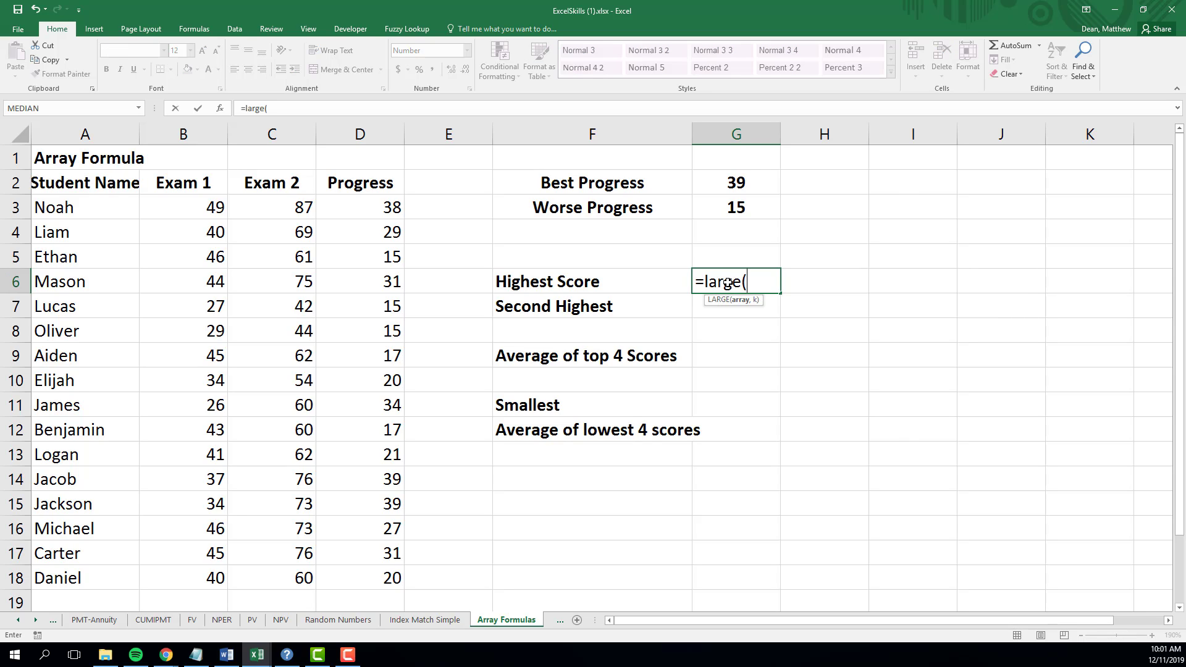
{"action": "left_click_drag", "start_coordinate": [287, 210], "coordinate": [295, 568]}
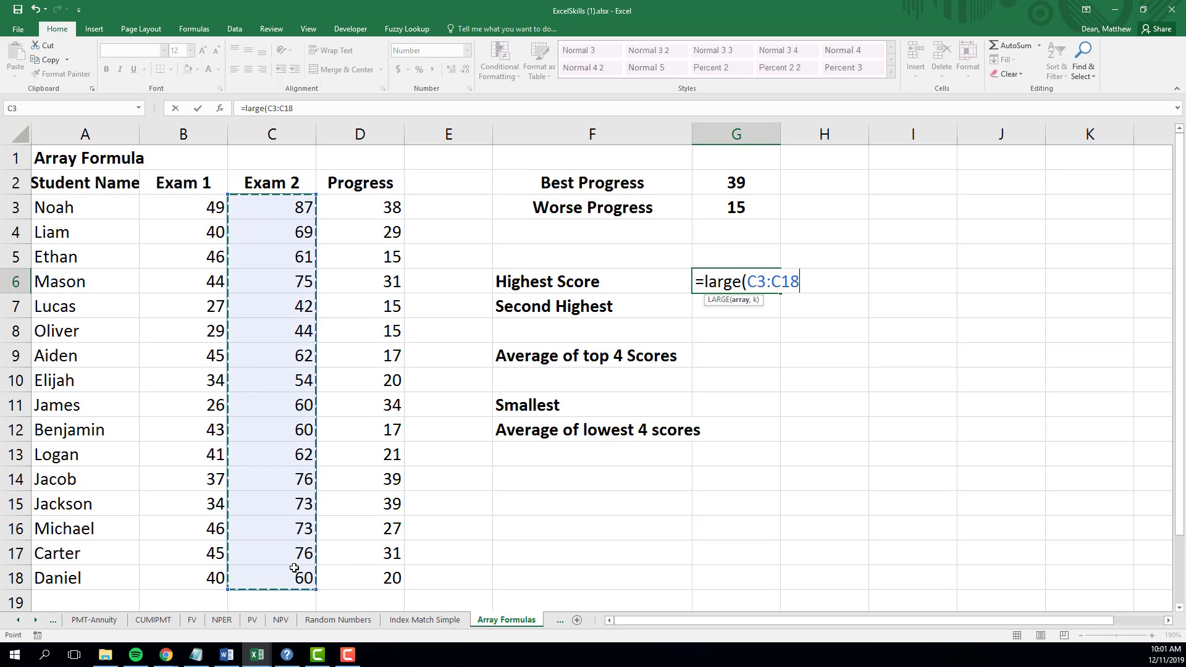
{"action": "type", "text": ","}
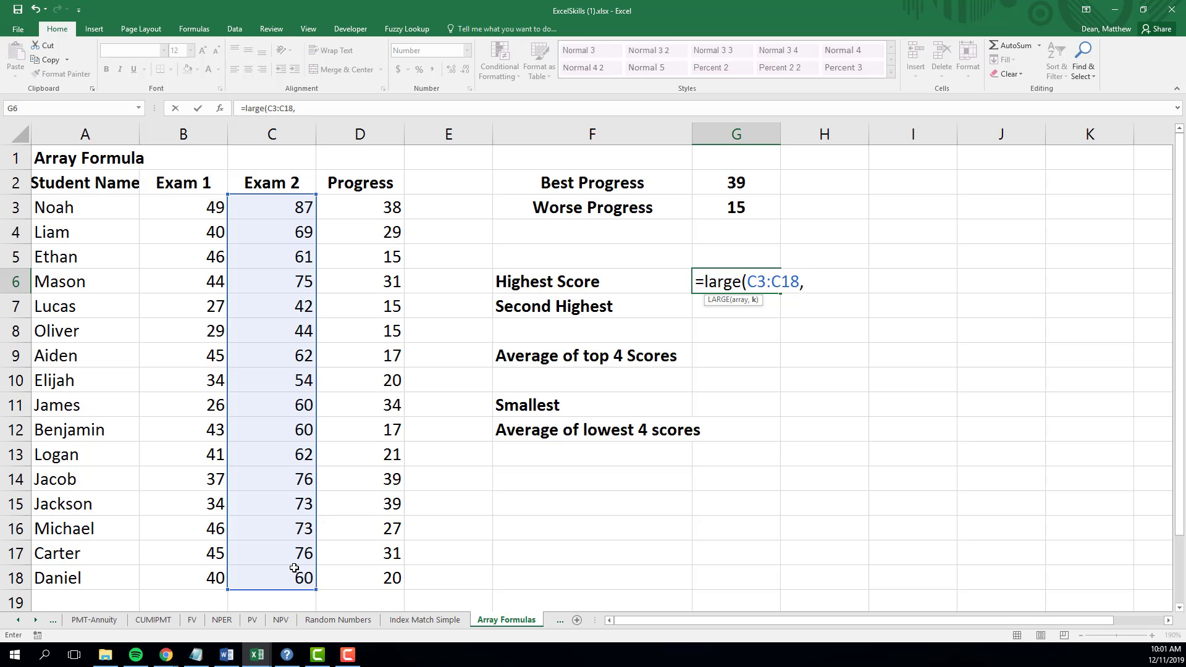
{"action": "type", "text": "1)"}
{"action": "key", "text": "Return"}
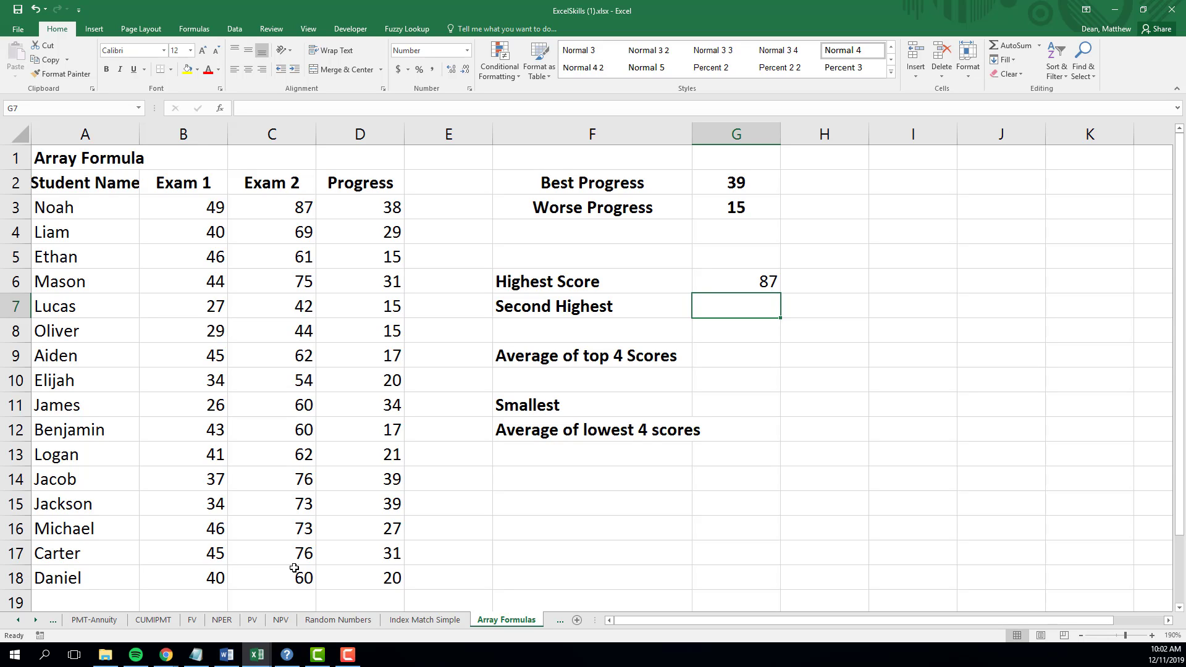
Step: Calculate the second highest Exam 2 score in G7 with =LARGE(C3:C18,2)
{"action": "type", "text": "=la"}
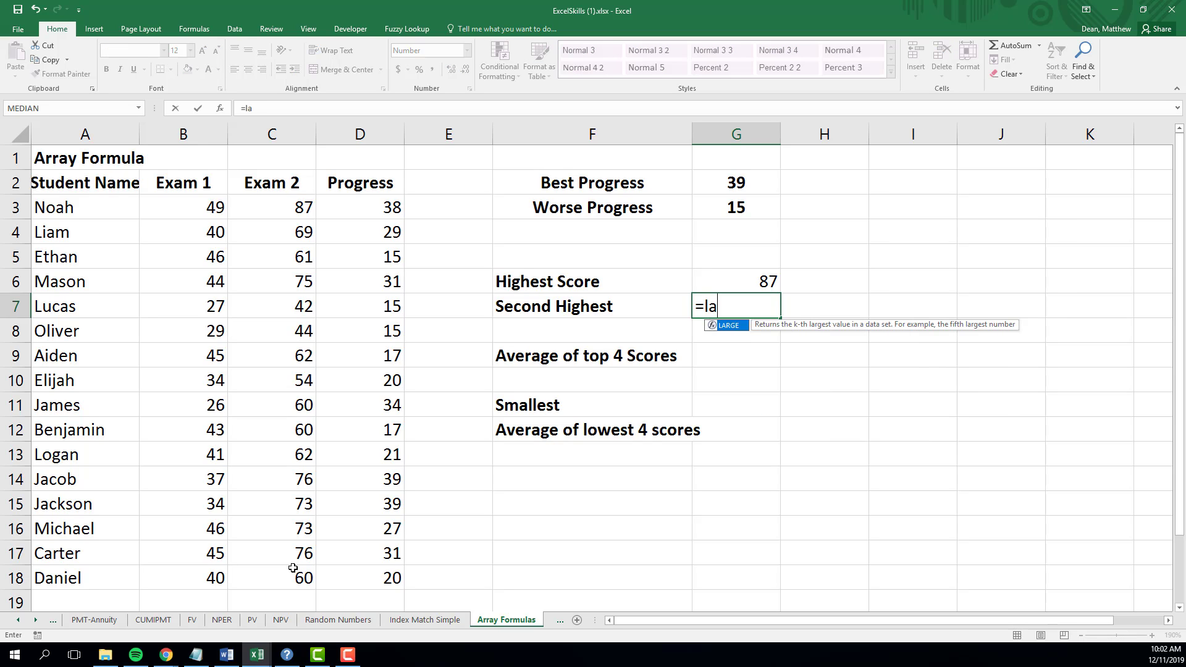
{"action": "type", "text": "rge("}
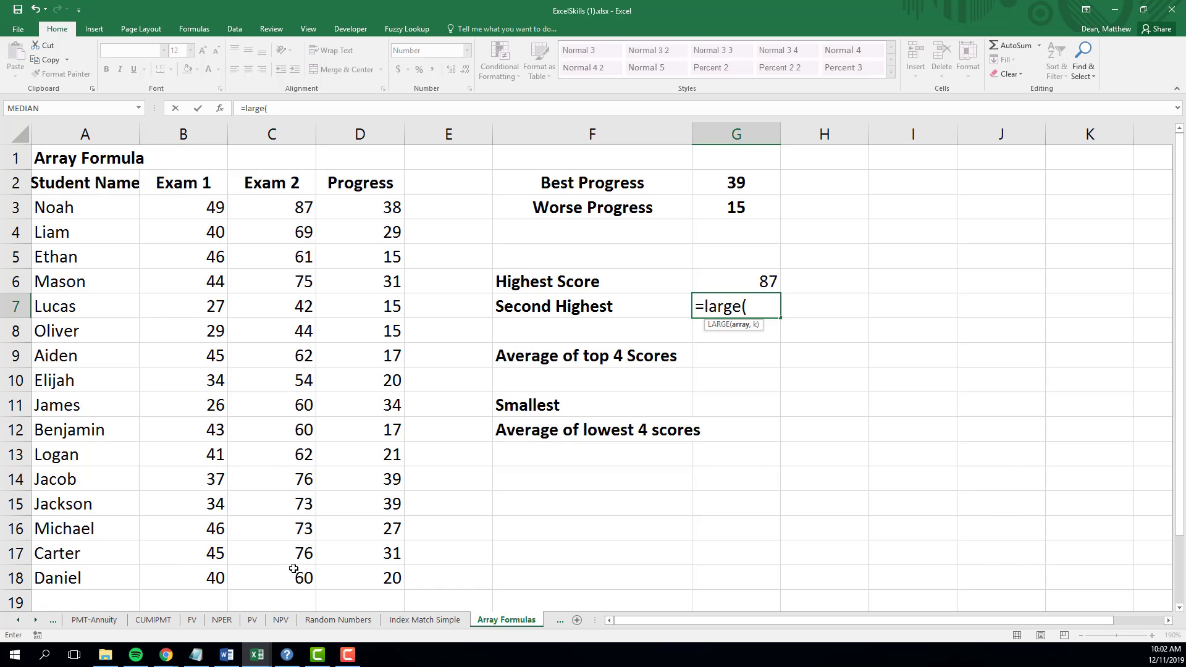
{"action": "left_click_drag", "start_coordinate": [286, 208], "coordinate": [287, 570]}
{"action": "type", "text": ","}
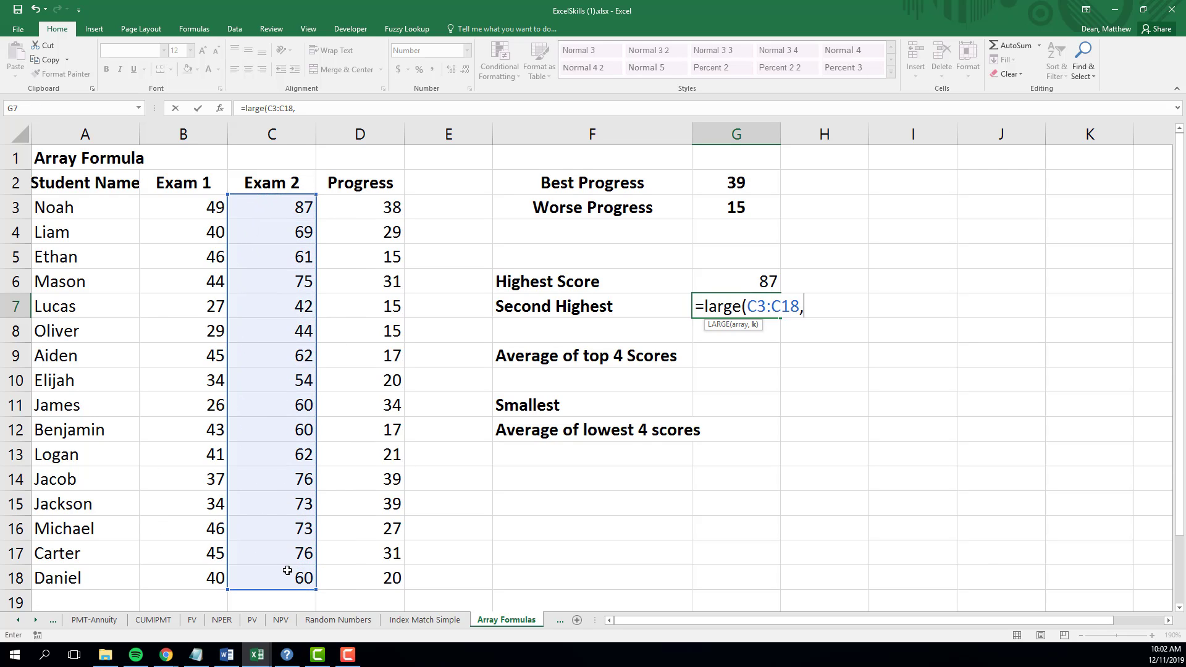
{"action": "type", "text": "2)"}
{"action": "key", "text": "Return"}
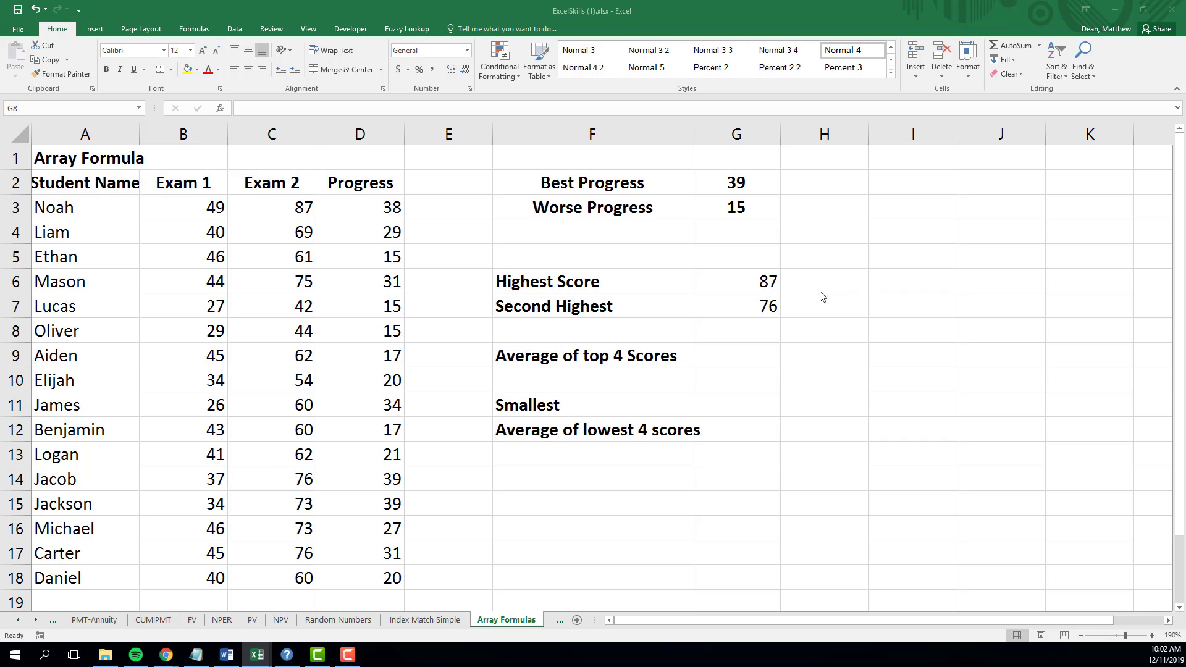
Step: Insert two rows of blank cells in columns F and G below Second Highest, shifting the existing cells down
{"action": "left_click", "coordinate": [529, 333], "text": "shift"}
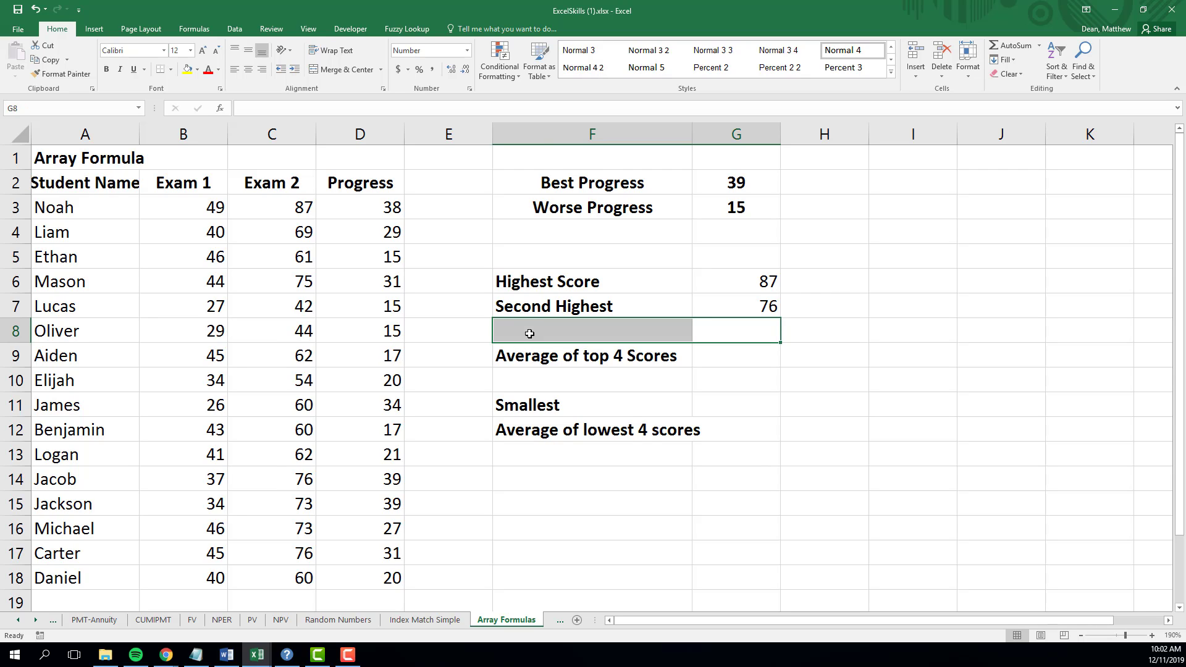
{"action": "right_click", "coordinate": [530, 333]}
{"action": "left_click", "coordinate": [571, 419]}
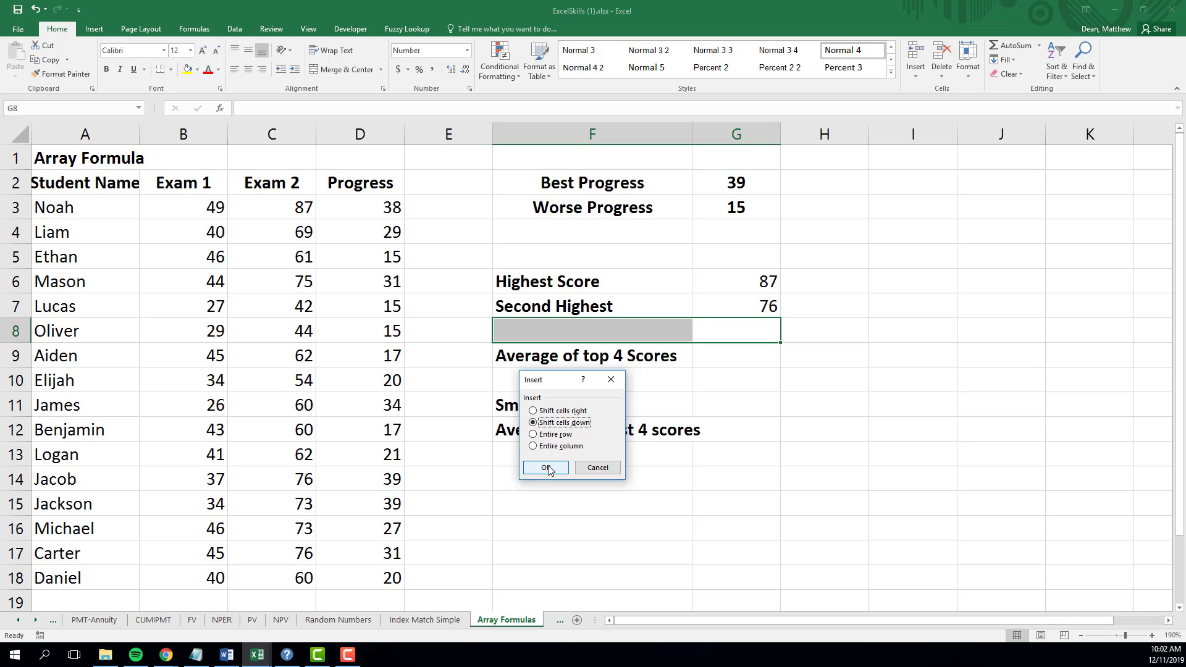
{"action": "left_click", "coordinate": [550, 467]}
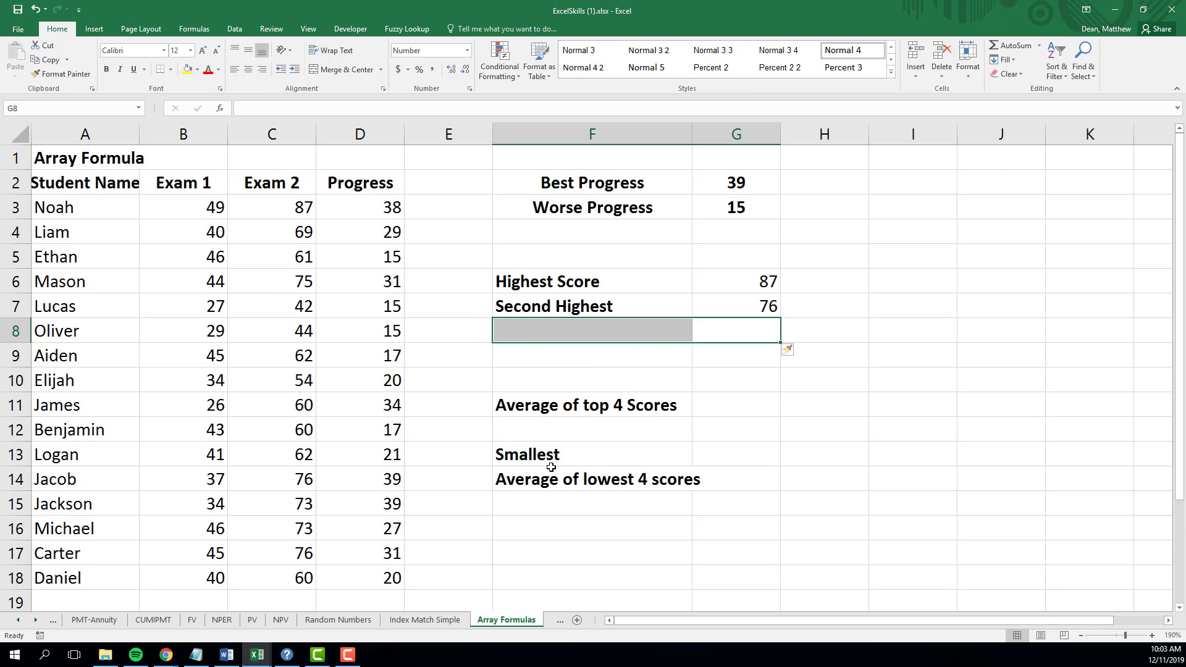
Step: Label cell F8 "Third Highest" and cell F9 "Fourth Highest"
{"action": "left_click", "coordinate": [593, 333]}
{"action": "type", "text": "Third "}
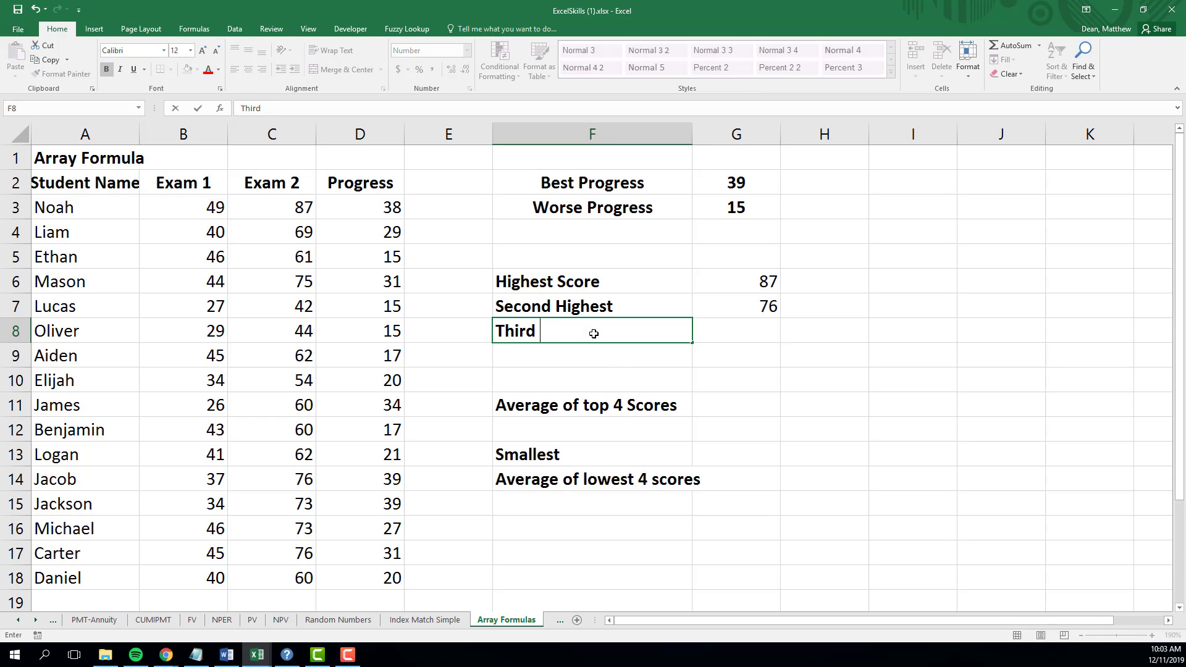
{"action": "type", "text": "Highest"}
{"action": "key", "text": "Return"}
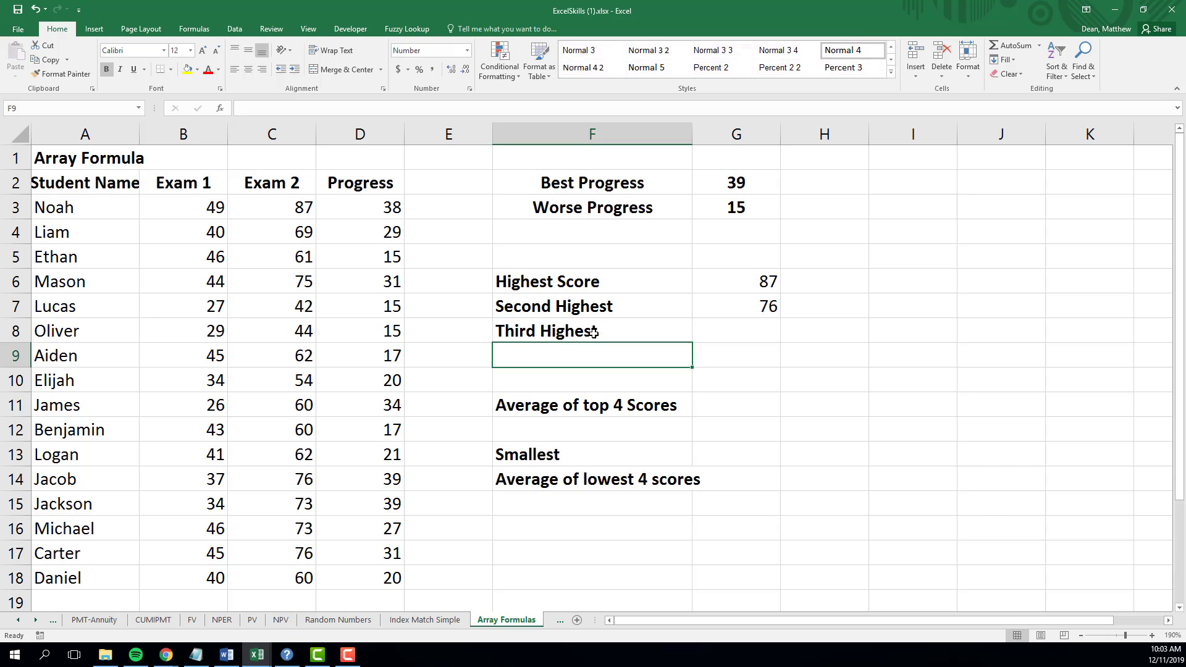
{"action": "type", "text": "Fourth Highest"}
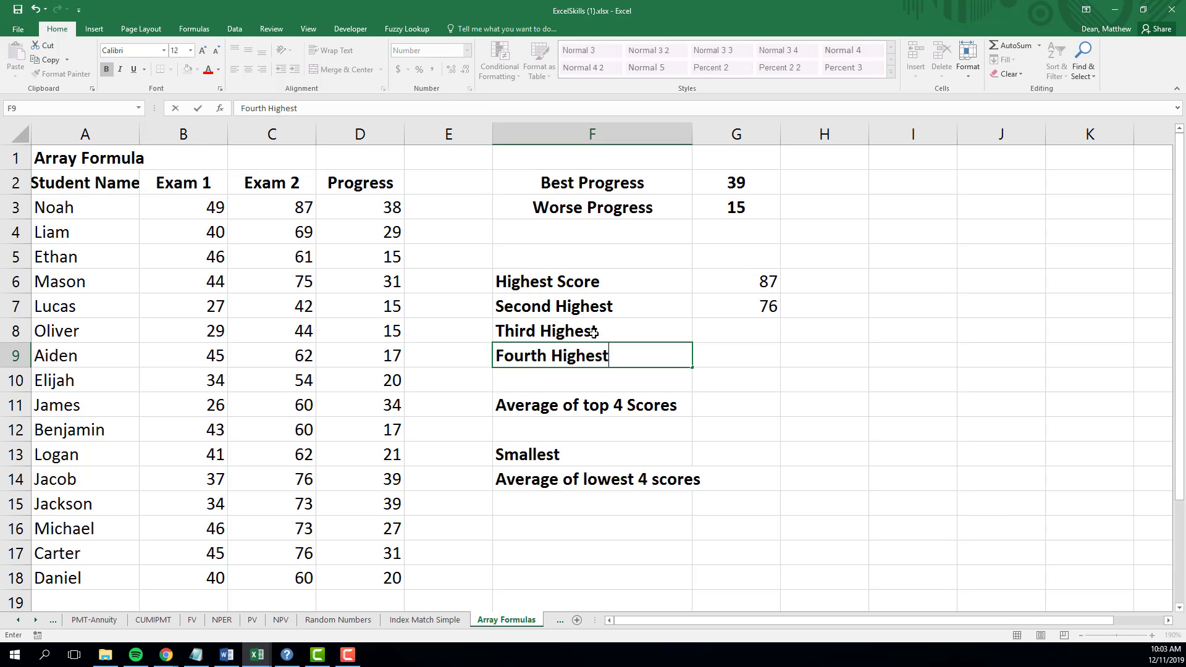
{"action": "key", "text": "Tab"}
Step: Calculate the third highest Exam 2 score in G8 with =LARGE(C3:C18,3)
{"action": "key", "text": "Up"}
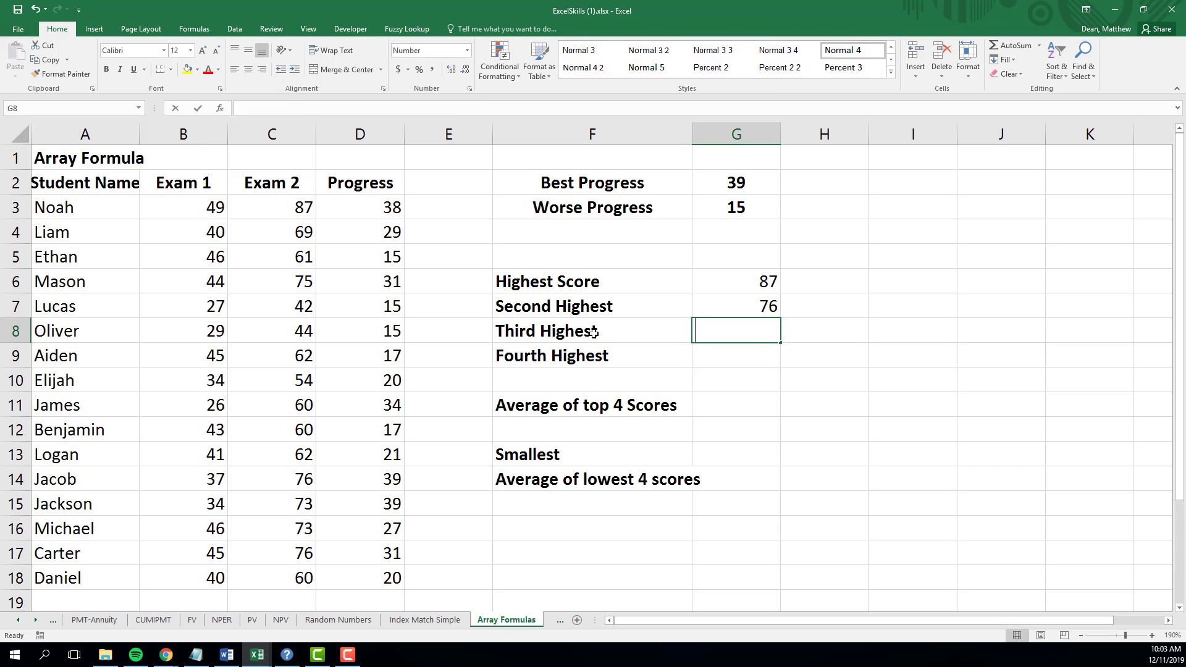
{"action": "type", "text": "=large"}
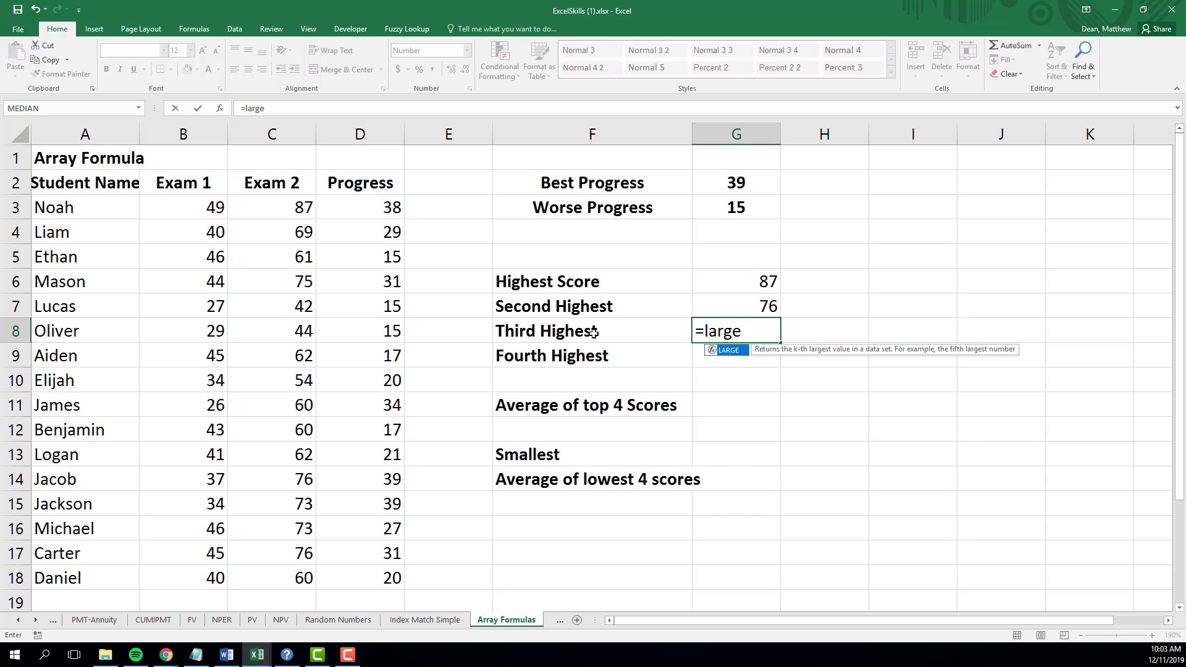
{"action": "type", "text": "("}
{"action": "left_click_drag", "start_coordinate": [296, 209], "coordinate": [282, 574]}
{"action": "type", "text": ","}
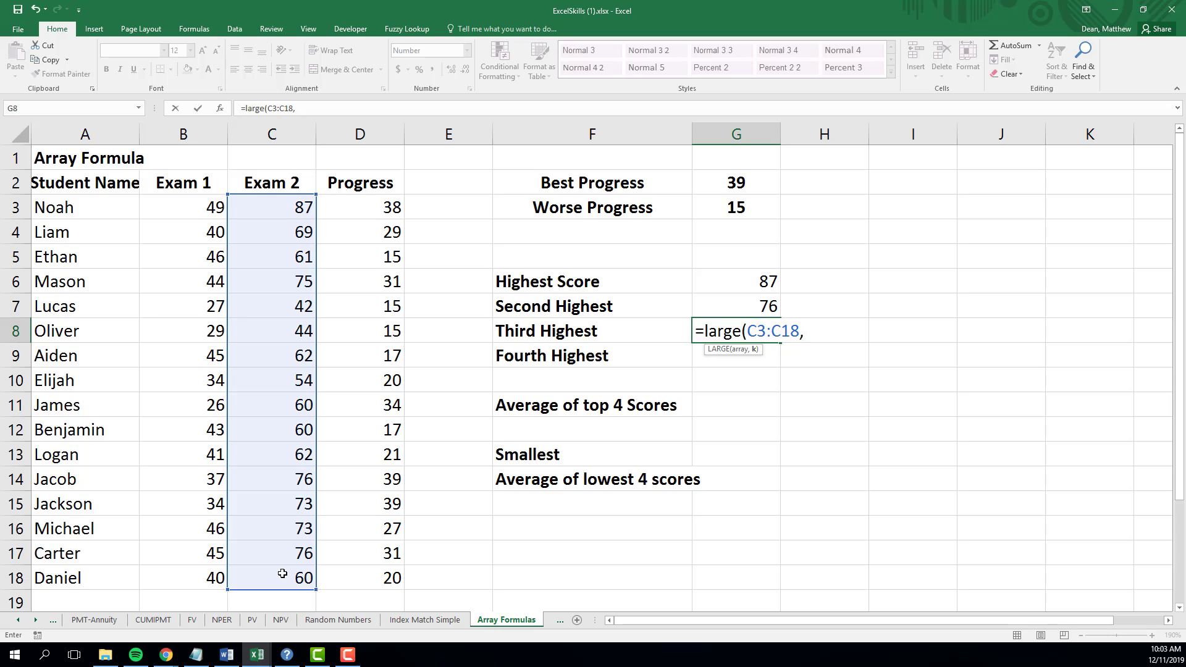
{"action": "type", "text": "3)"}
{"action": "key", "text": "Return"}
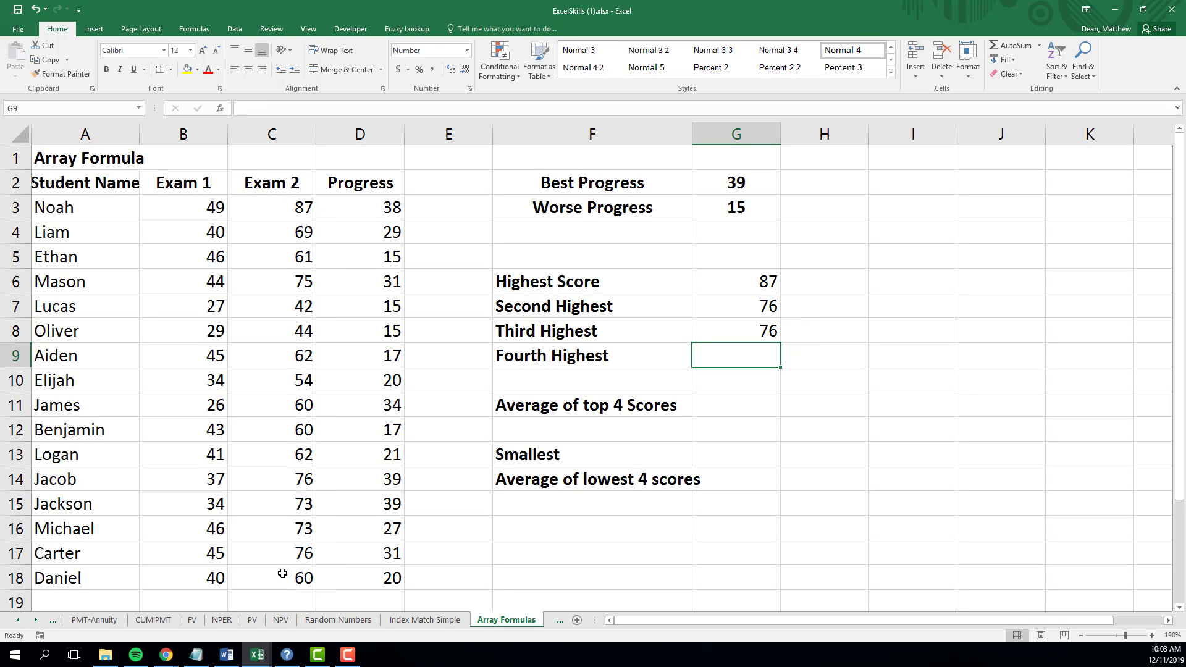
Step: Calculate the fourth highest Exam 2 score in G9 with =LARGE(C3:C18,4)
{"action": "type", "text": "="}
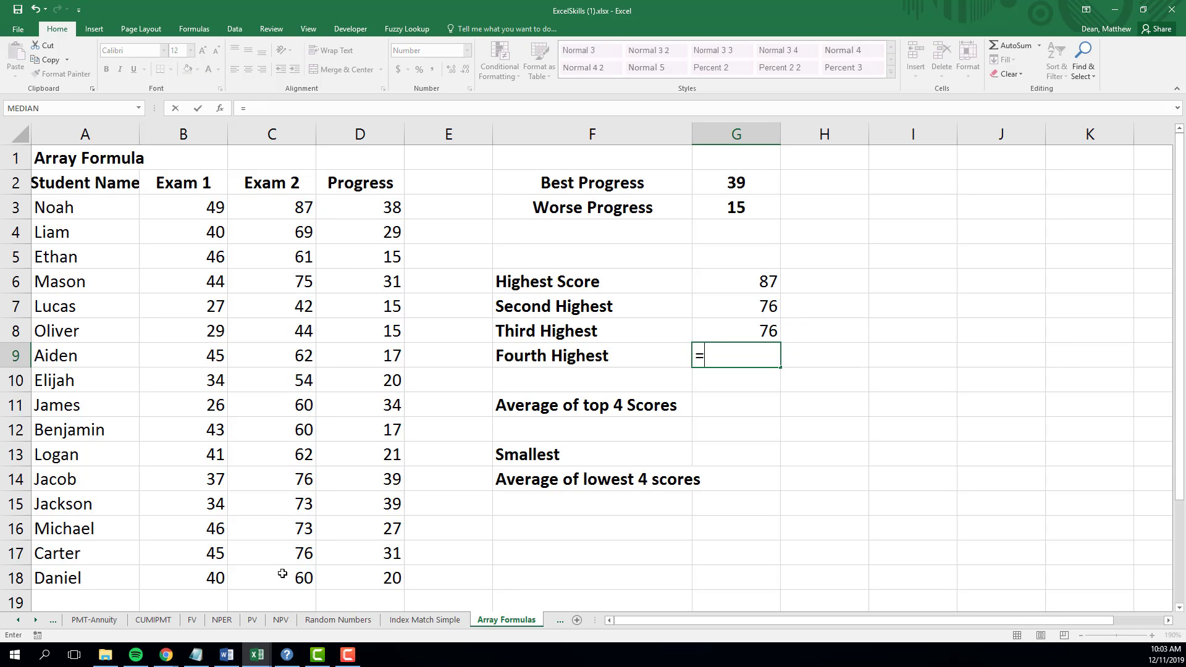
{"action": "type", "text": "large("}
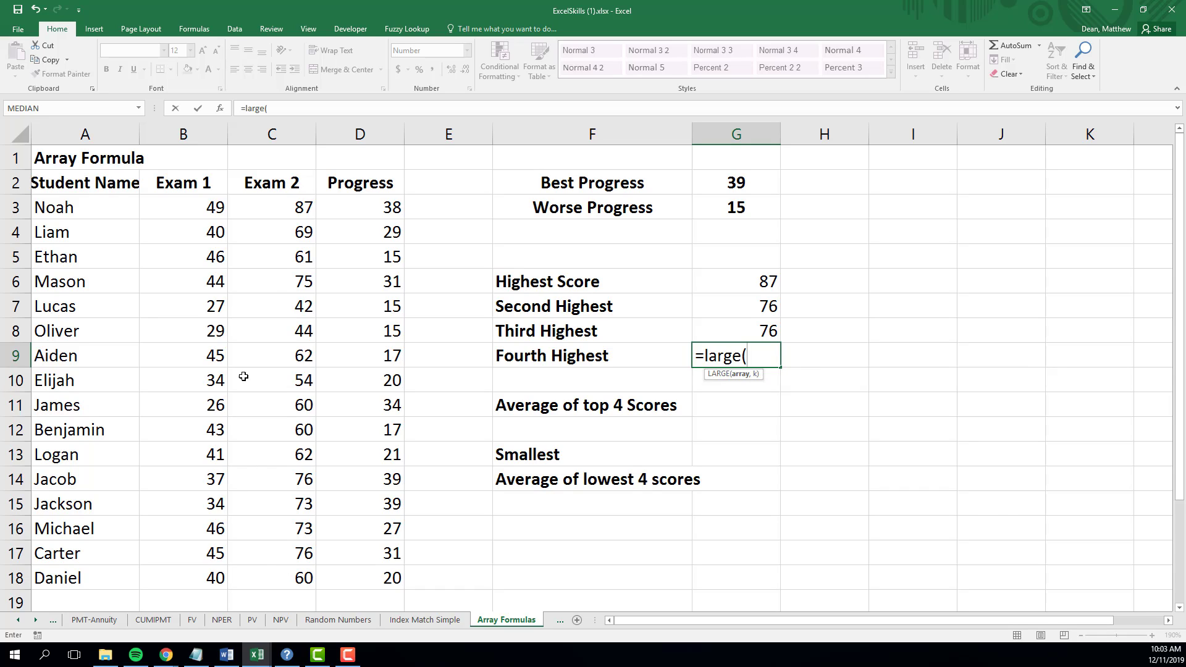
{"action": "left_click_drag", "start_coordinate": [275, 204], "coordinate": [276, 567]}
{"action": "type", "text": ",4)"}
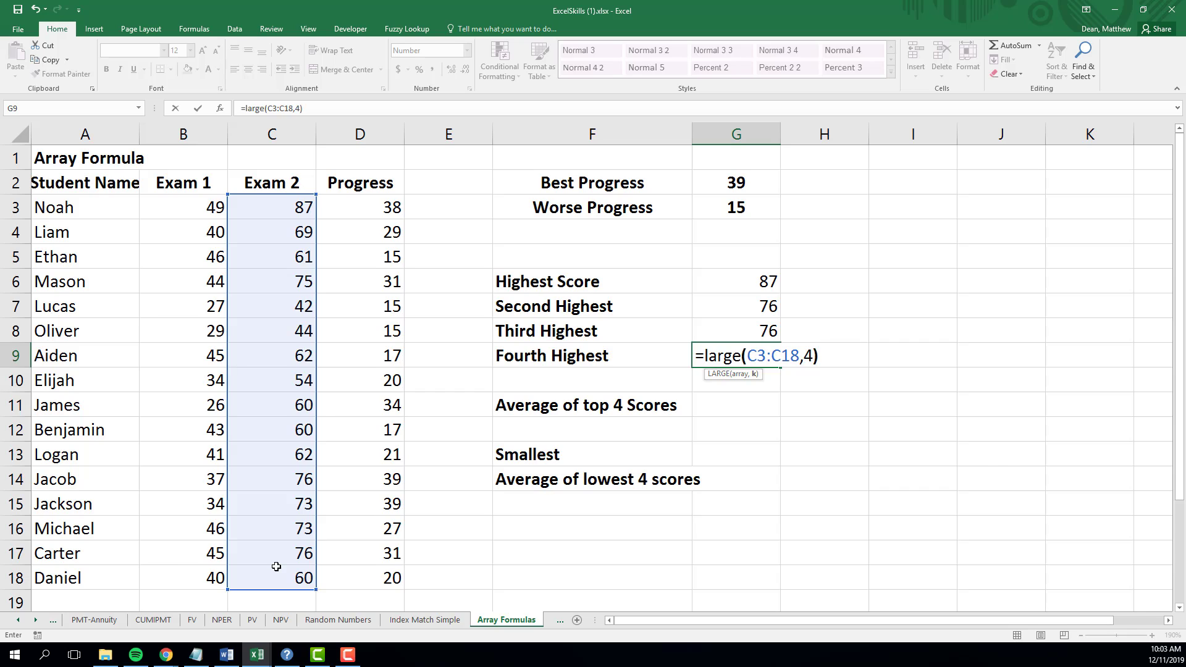
{"action": "key", "text": "Return"}
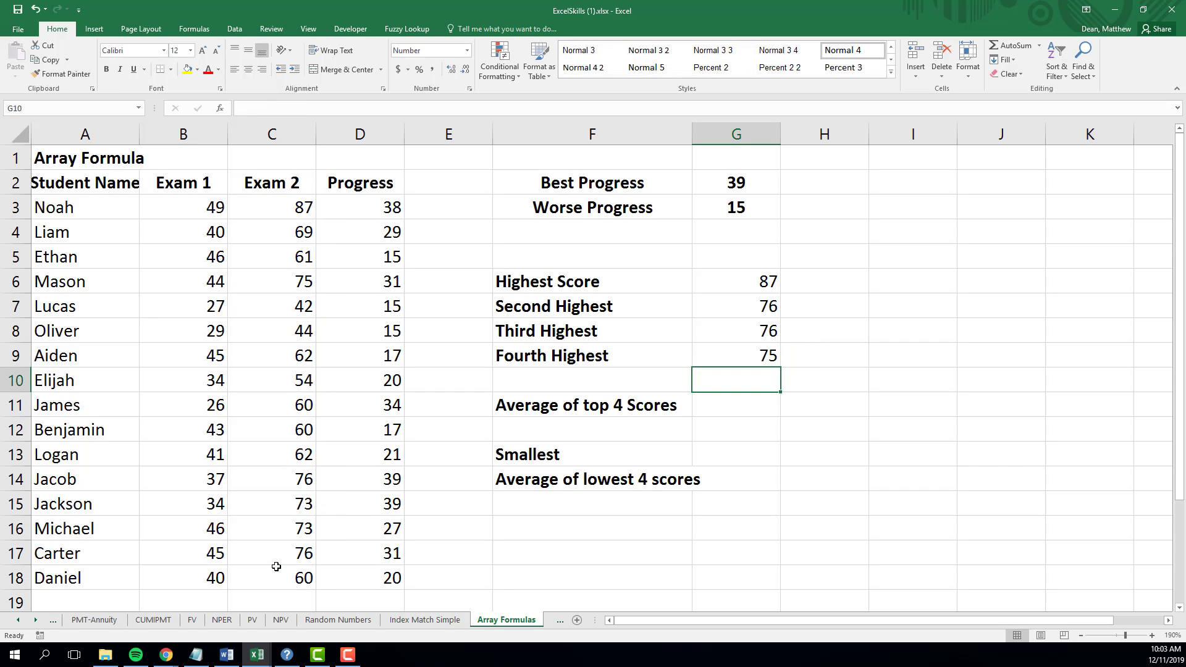
Step: Add the average of the four highest scores in G6:G9 to cell G10 using Quick Analysis totals
{"action": "key", "text": "alt+equal"}
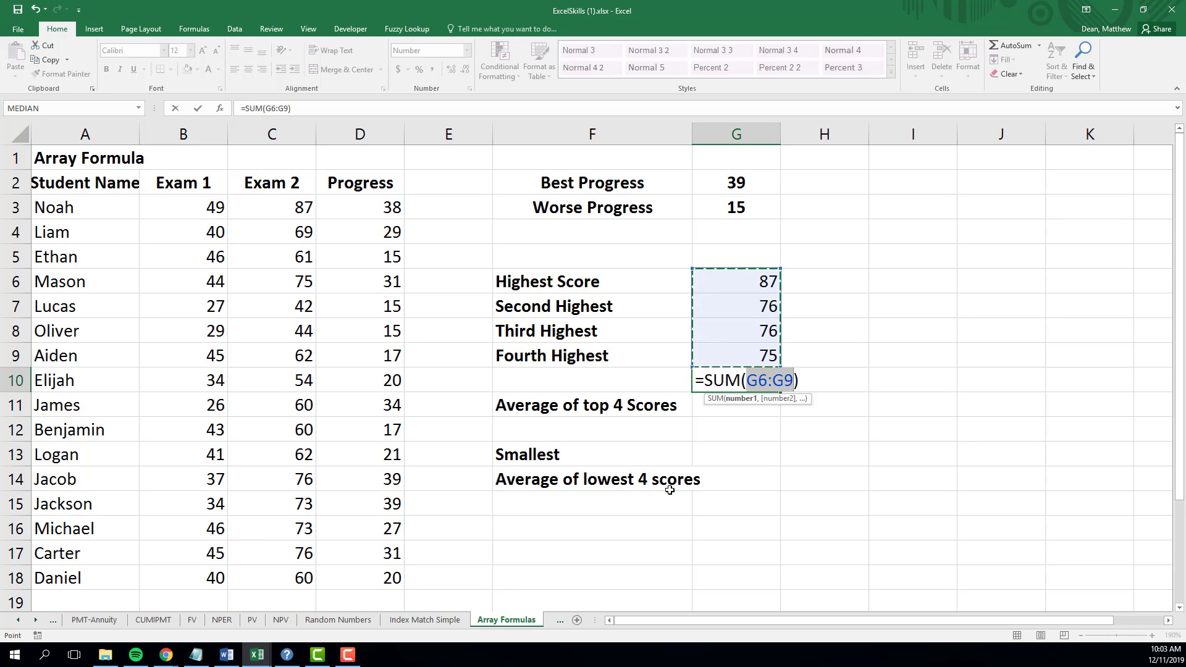
{"action": "key", "text": "Escape"}
{"action": "left_click_drag", "start_coordinate": [736, 278], "coordinate": [772, 357]}
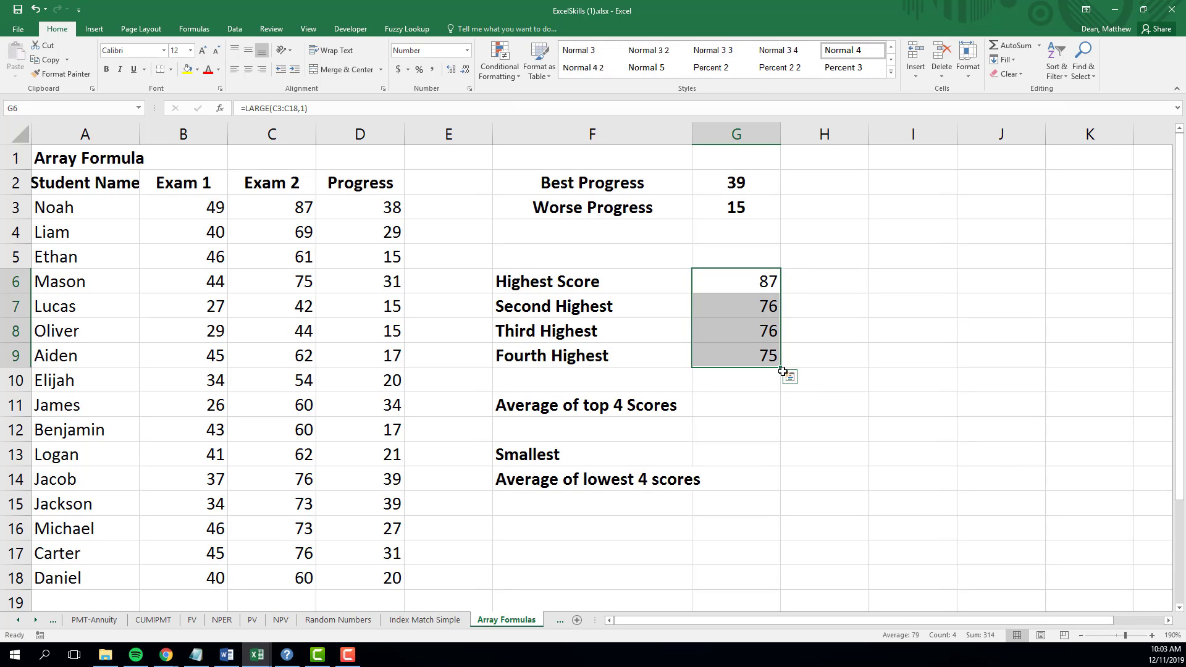
{"action": "left_click", "coordinate": [793, 382]}
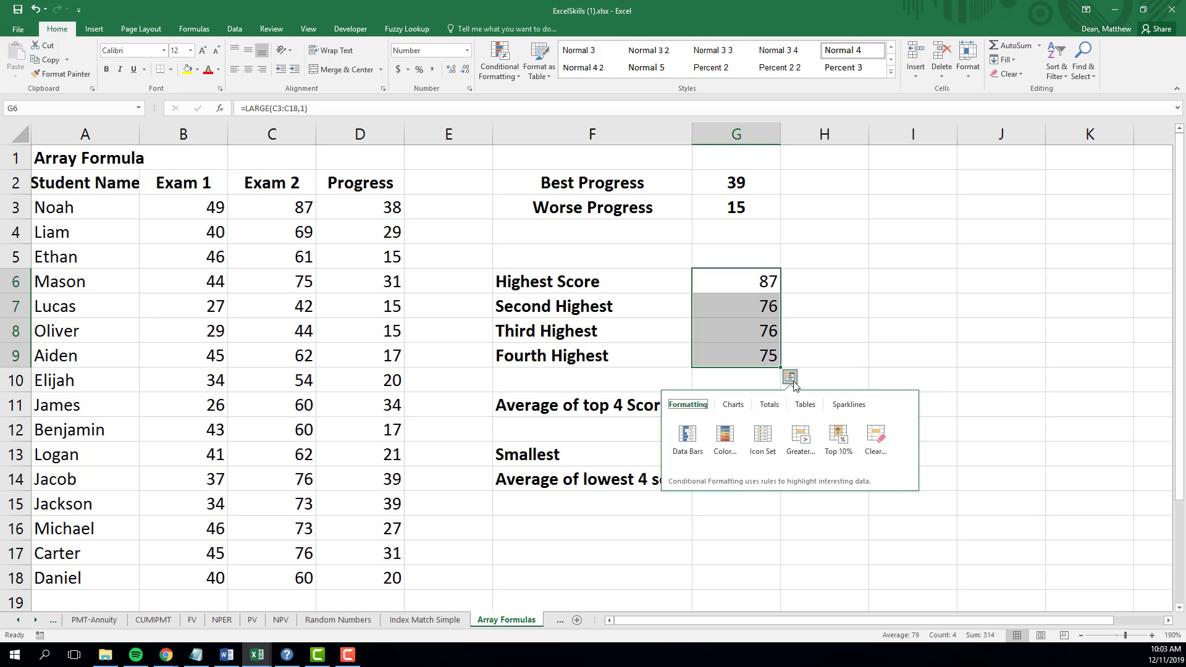
{"action": "left_click", "coordinate": [769, 403]}
{"action": "left_click", "coordinate": [739, 437]}
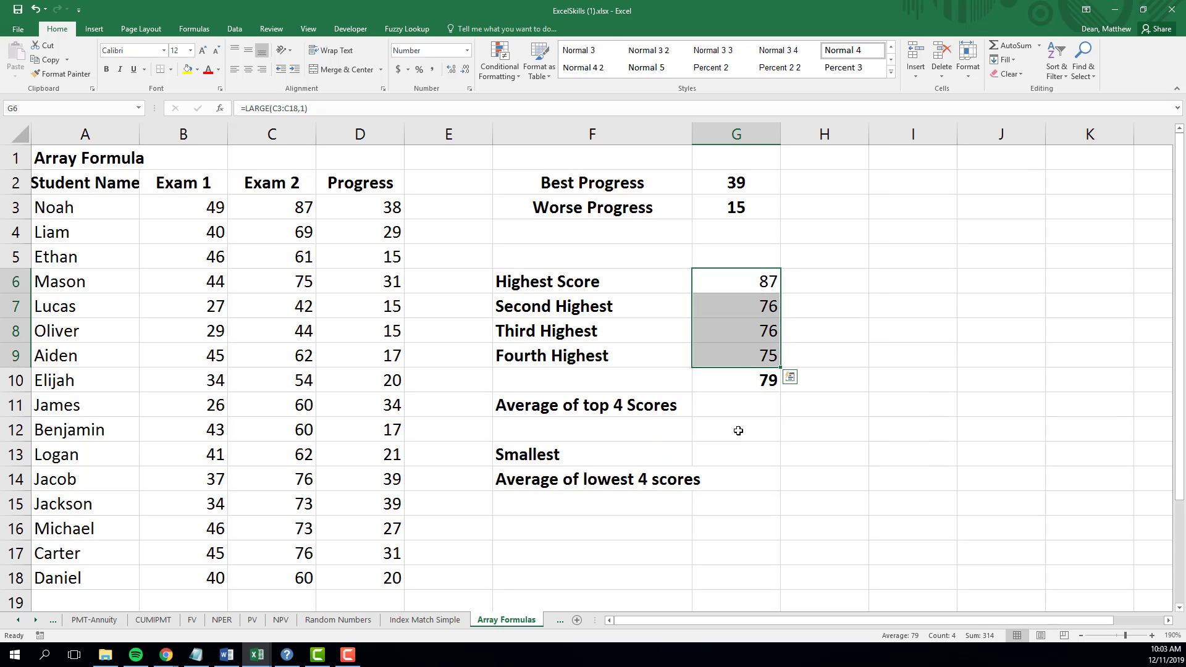
Step: Format the average in G10 to show two decimal places
{"action": "left_click", "coordinate": [755, 380]}
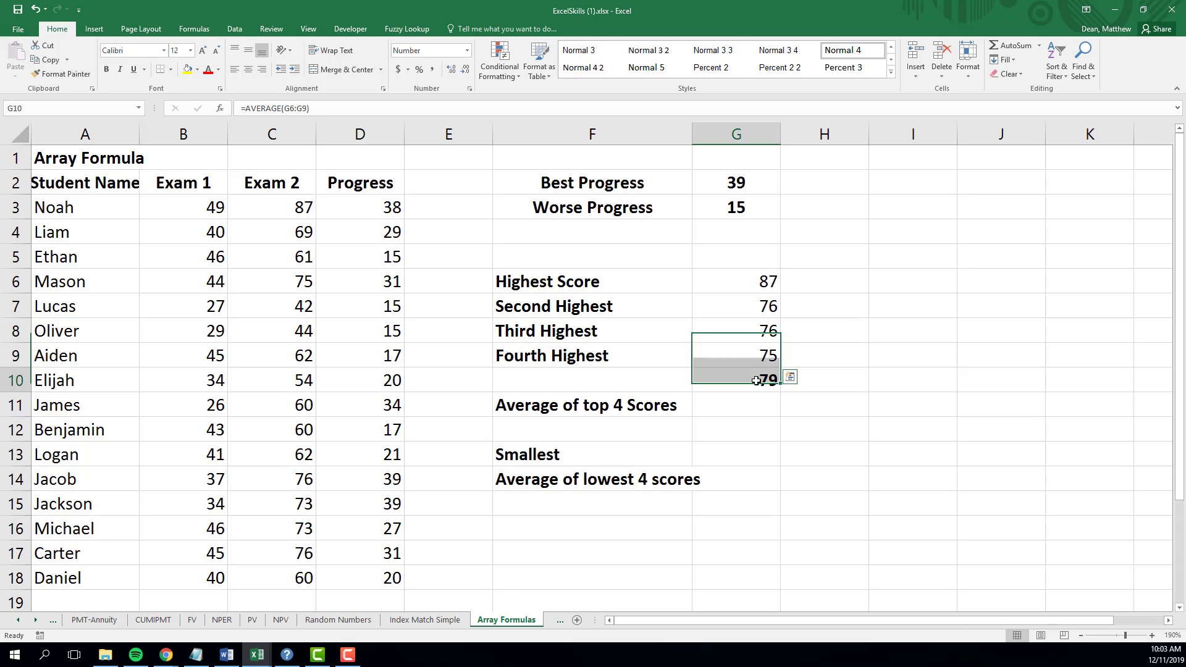
{"action": "left_click", "coordinate": [452, 69]}
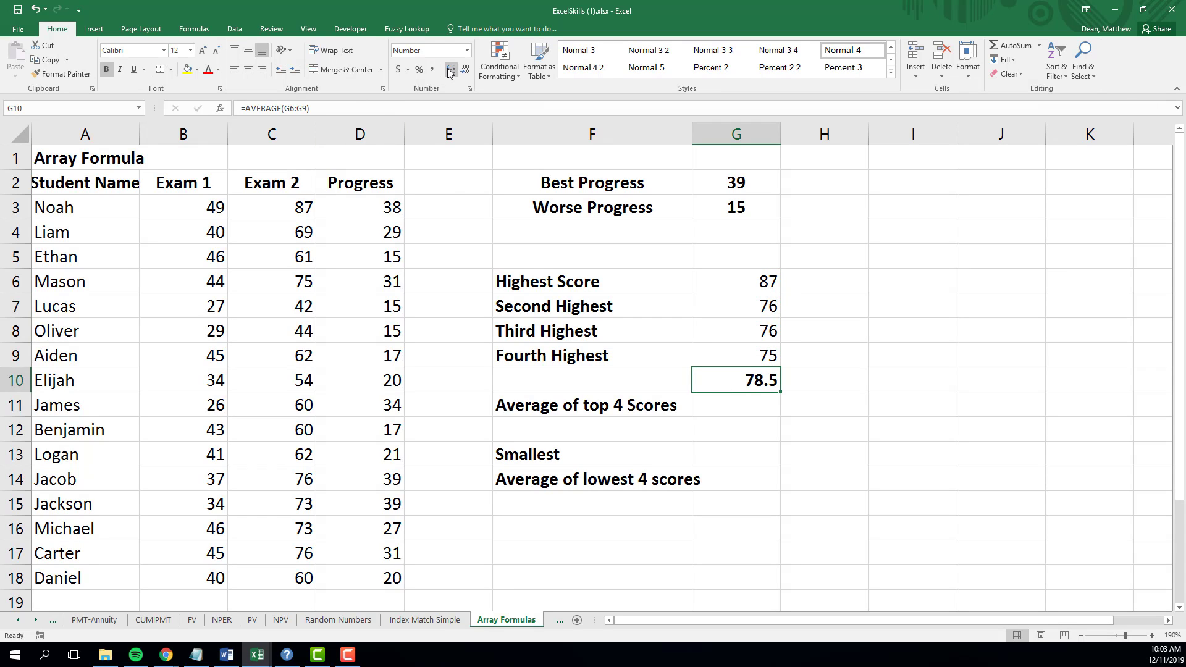
{"action": "left_click", "coordinate": [452, 69]}
Step: Calculate the average of the top four Exam 2 scores in G11 with =AVERAGE(LARGE(C3:C18,{1,2,3,4}))
{"action": "left_click", "coordinate": [755, 405]}
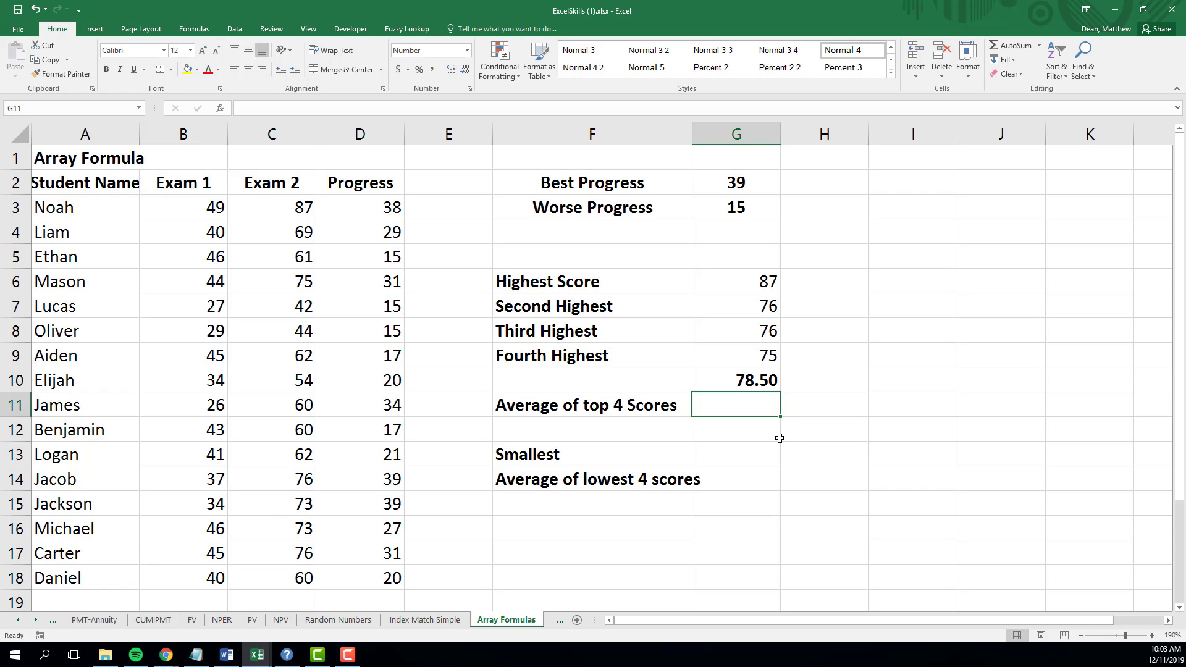
{"action": "type", "text": "=a"}
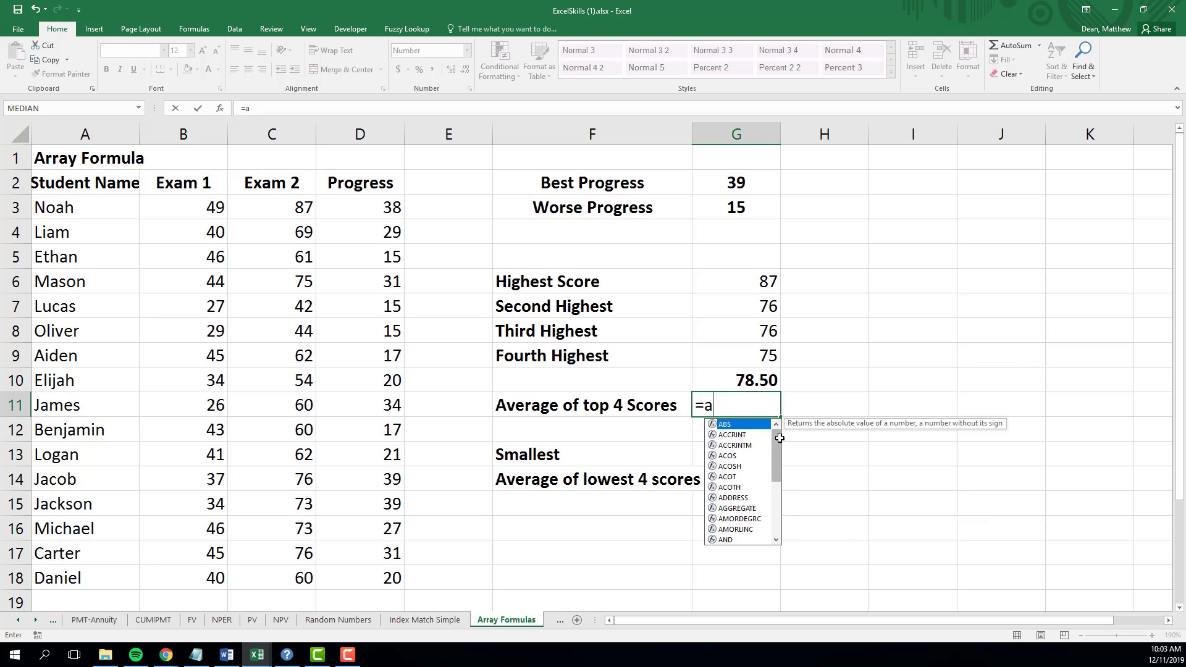
{"action": "type", "text": "verage("}
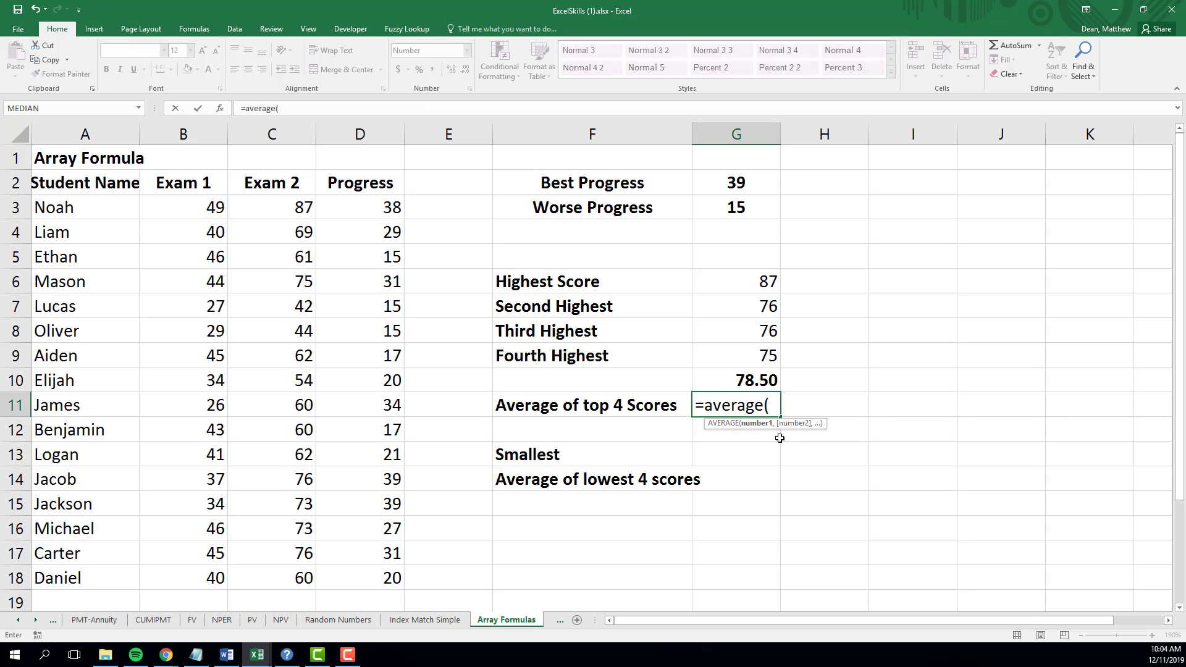
{"action": "type", "text": "lare"}
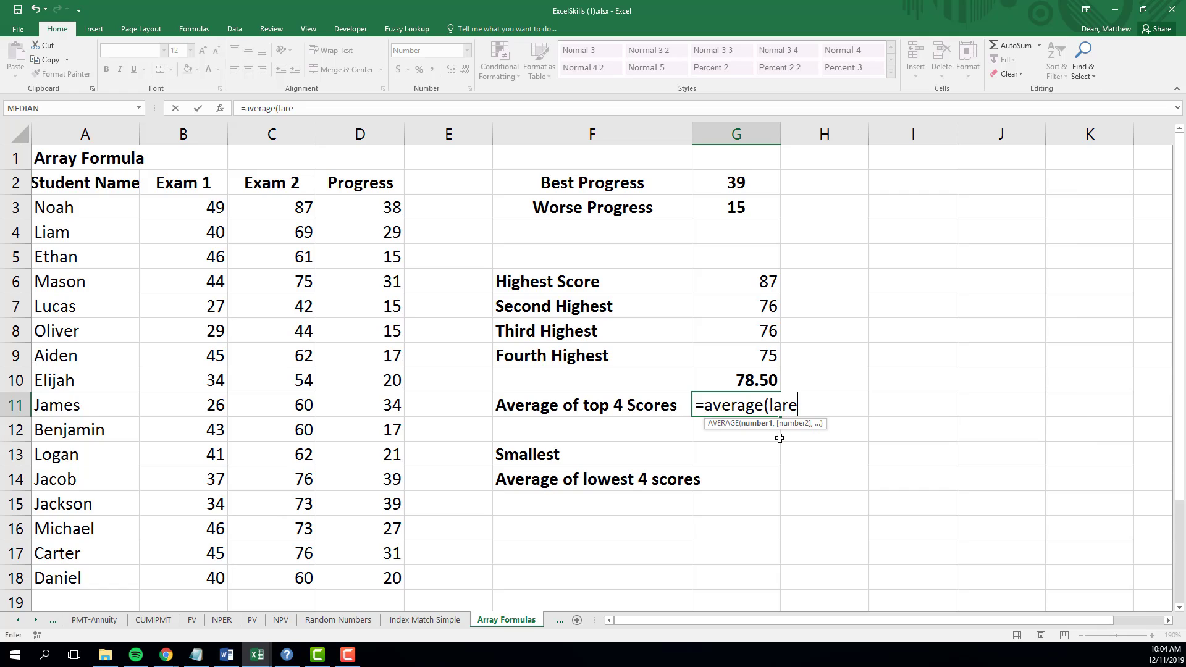
{"action": "key", "text": "BackSpace"}
{"action": "type", "text": "ge"}
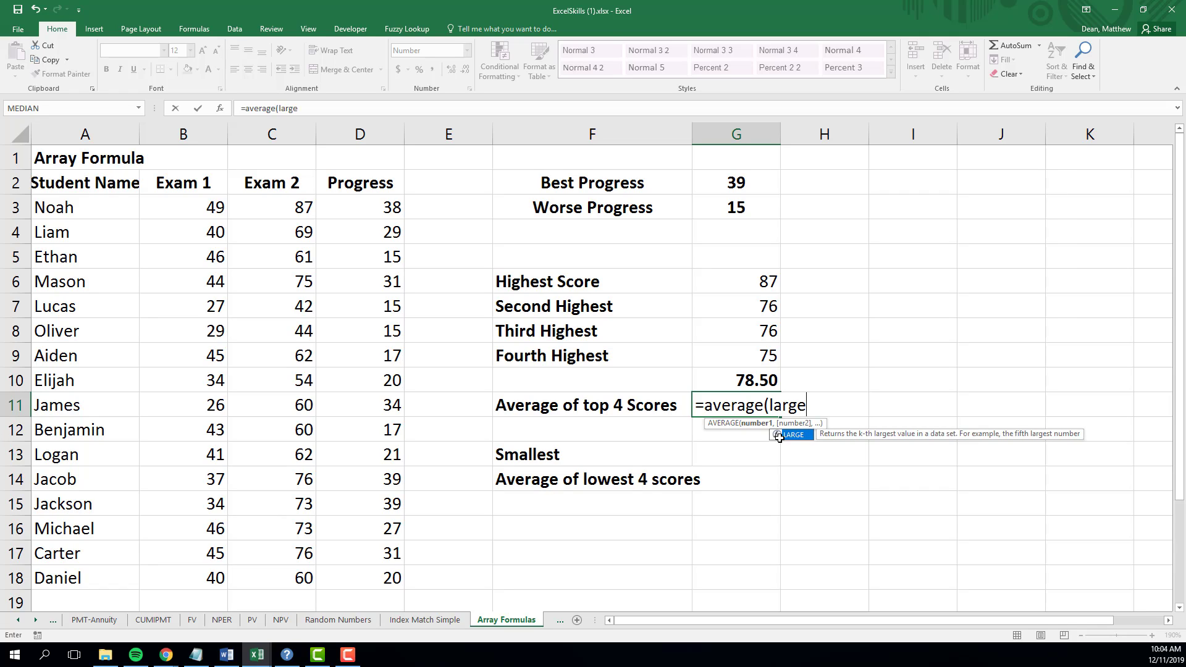
{"action": "type", "text": "("}
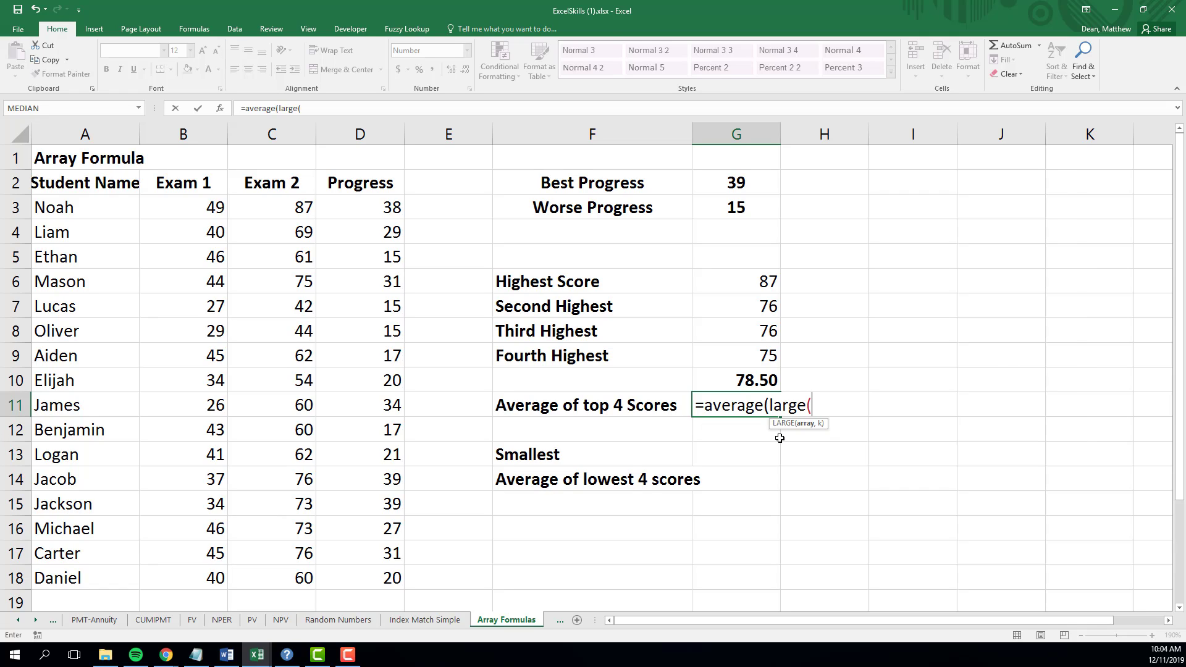
{"action": "left_click_drag", "start_coordinate": [306, 211], "coordinate": [264, 567]}
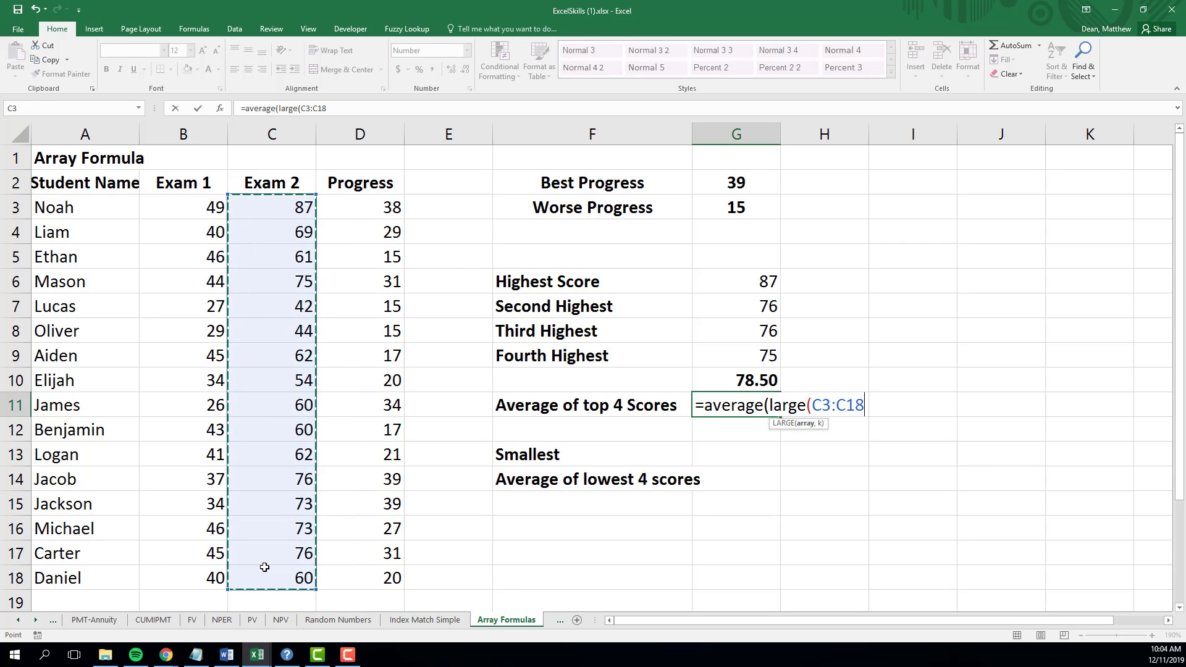
{"action": "type", "text": ","}
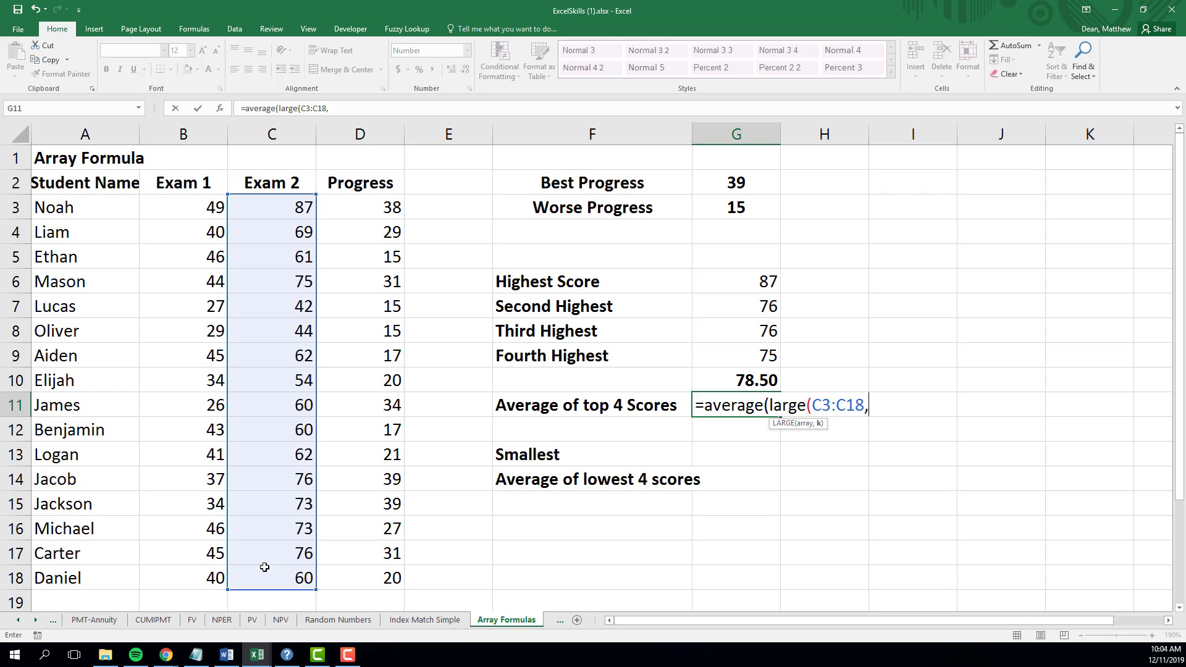
{"action": "type", "text": "{1,2,3,4})"}
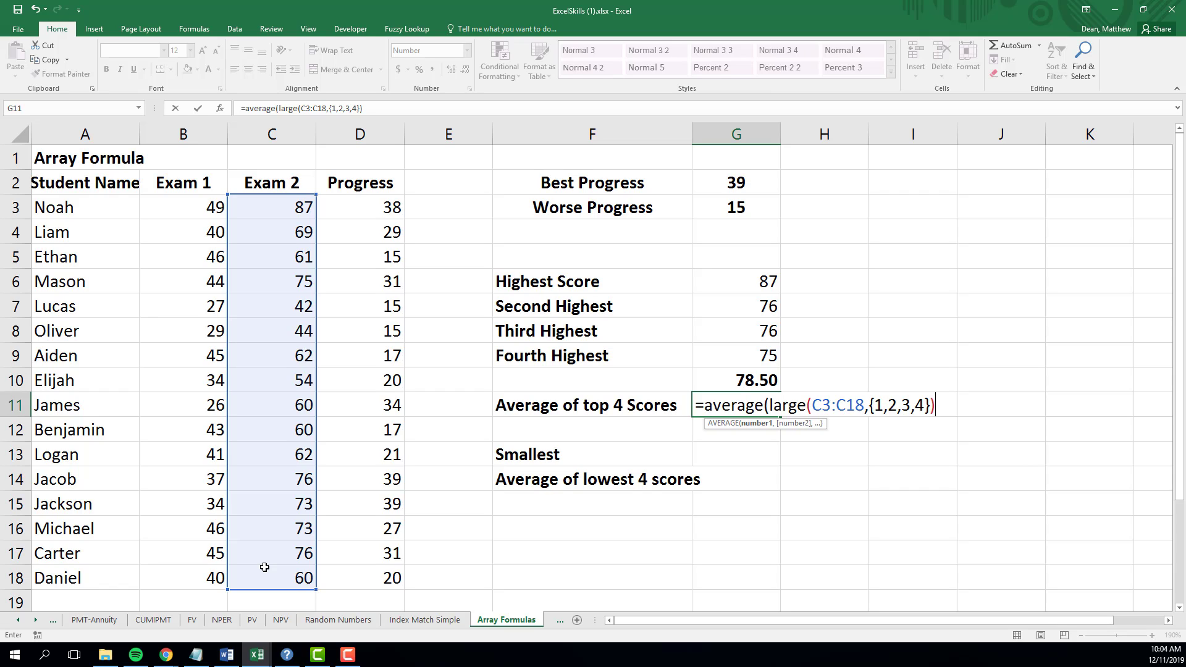
{"action": "type", "text": ")"}
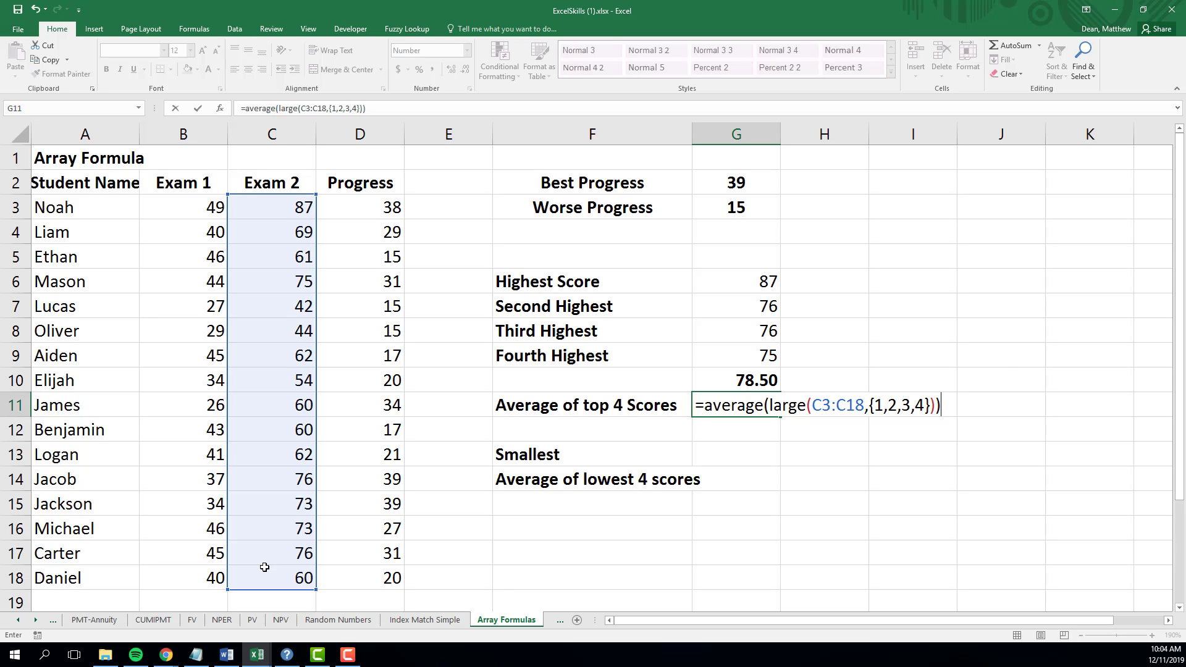
{"action": "key", "text": "Return"}
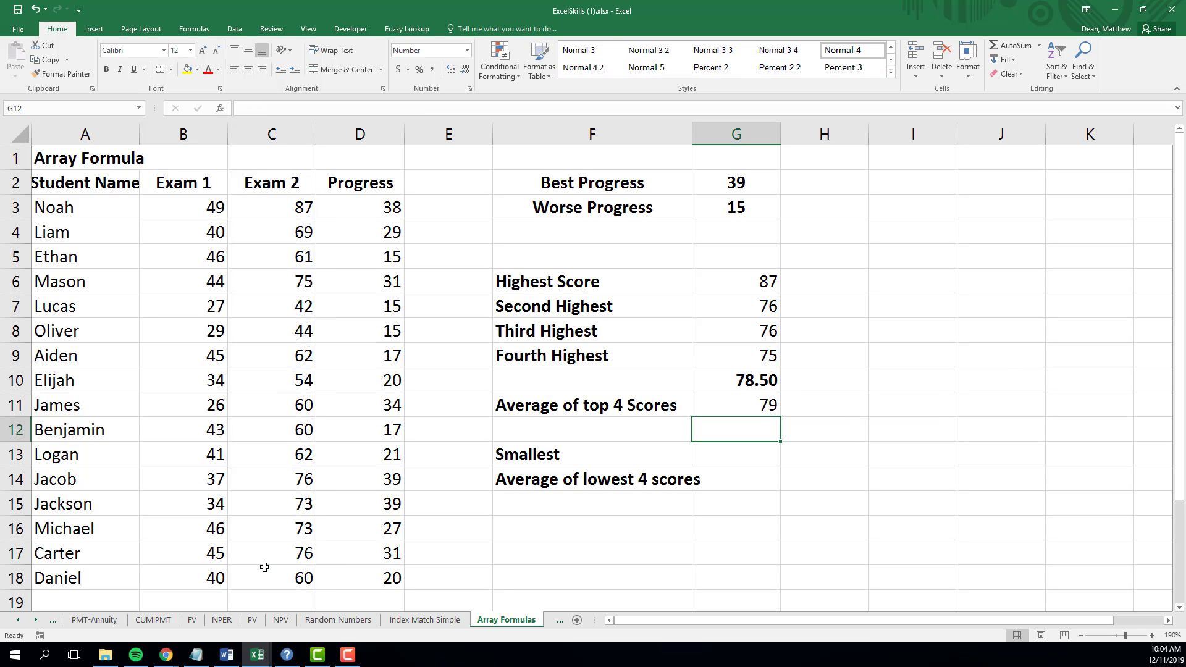
Step: Format the top-four average in G11 to show two decimal places
{"action": "left_click", "coordinate": [755, 408]}
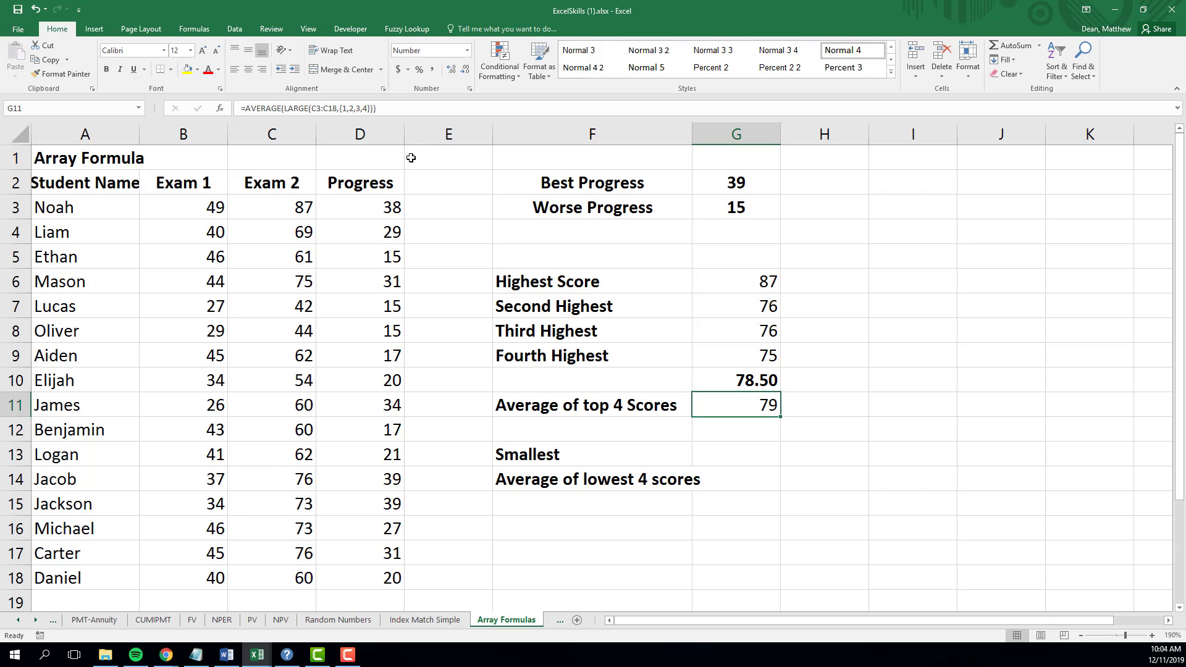
{"action": "left_click", "coordinate": [451, 69]}
{"action": "left_click", "coordinate": [450, 68]}
Step: Calculate the smallest Exam 2 score in G13 with =SMALL(C3:C18,1)
{"action": "left_click", "coordinate": [750, 463]}
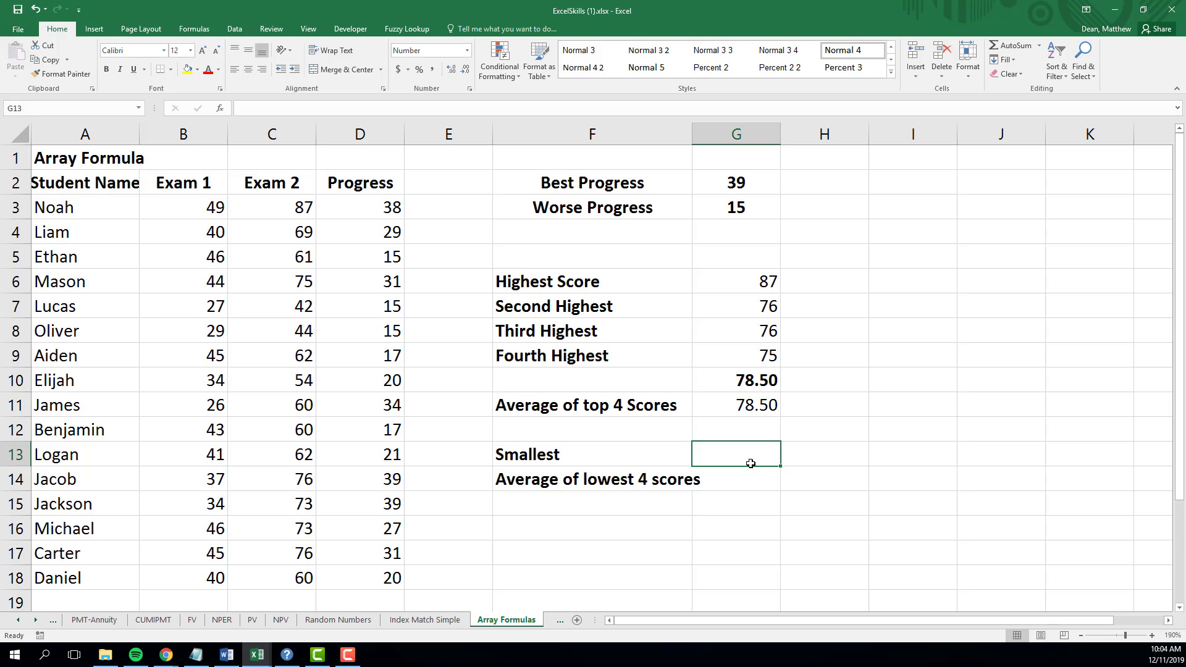
{"action": "type", "text": "="}
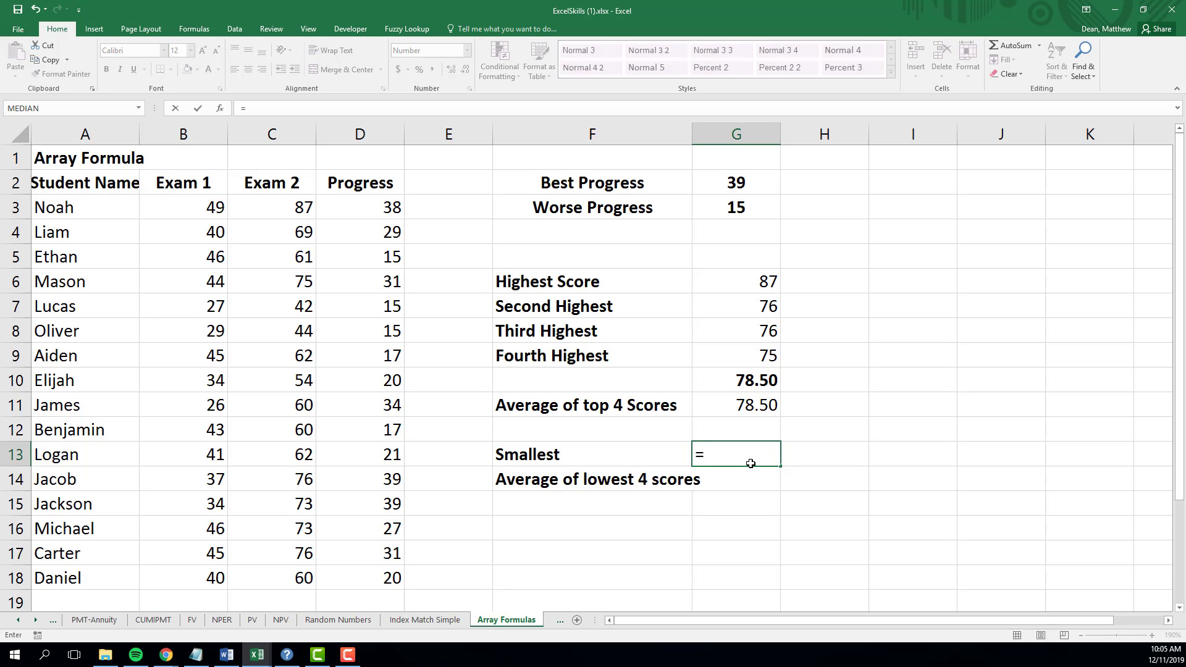
{"action": "type", "text": "sml"}
{"action": "key", "text": "BackSpace"}
{"action": "type", "text": "a"}
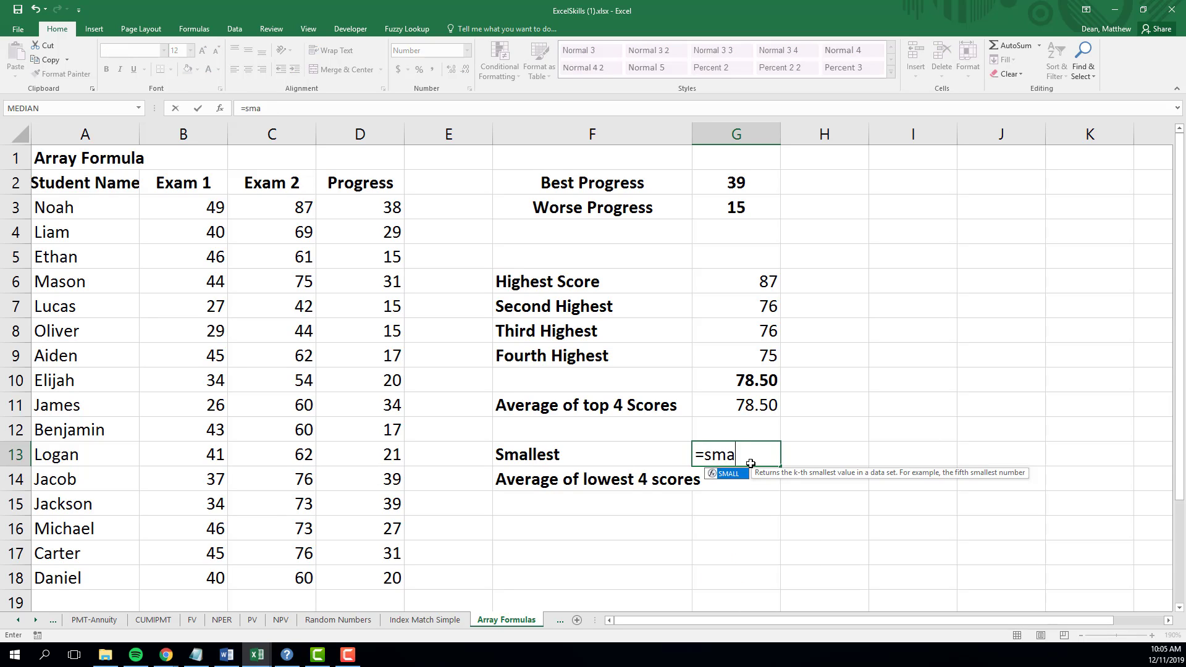
{"action": "type", "text": "ll("}
{"action": "left_click", "coordinate": [271, 203]}
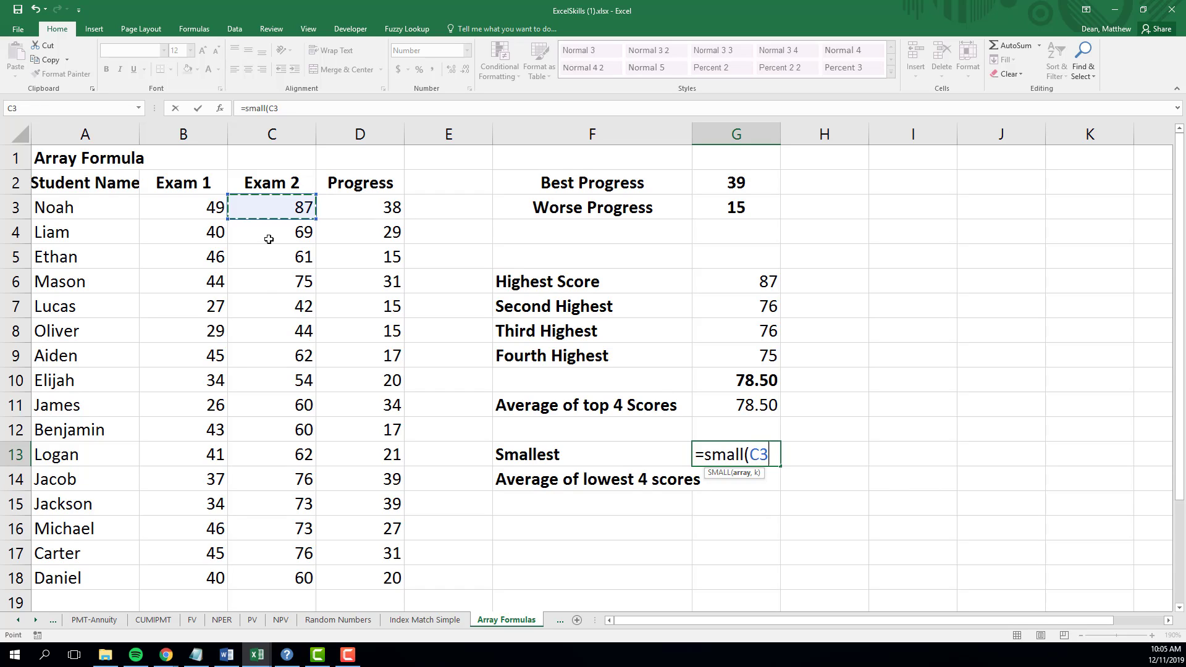
{"action": "left_click_drag", "start_coordinate": [268, 239], "coordinate": [271, 573]}
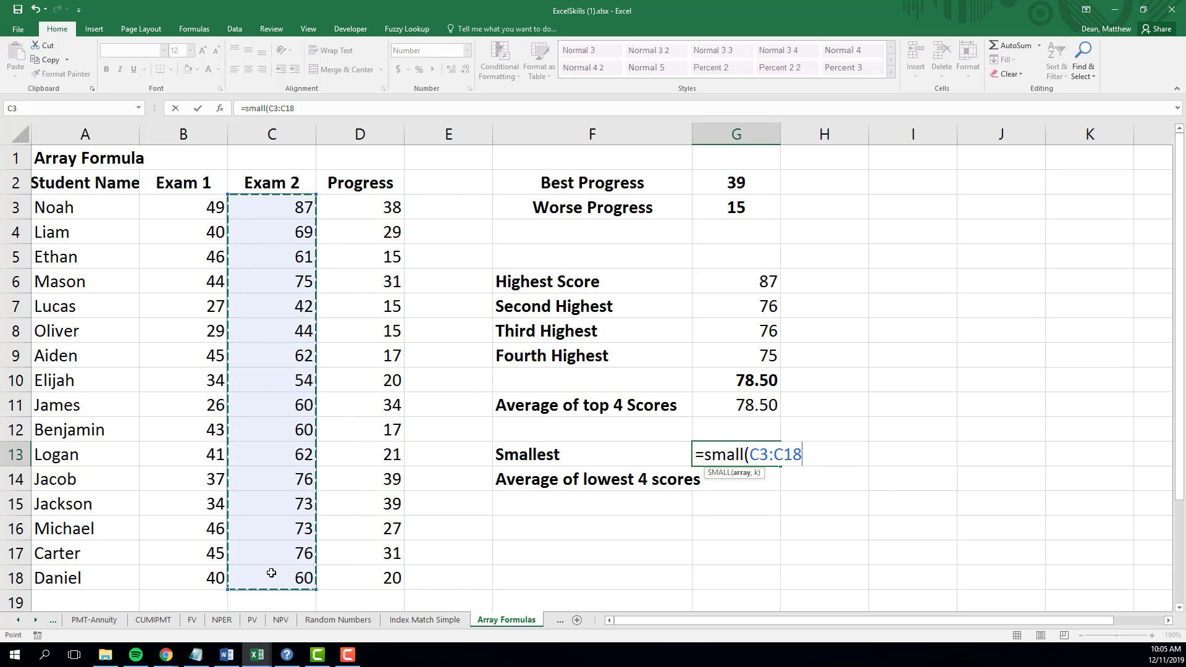
{"action": "type", "text": ",1)"}
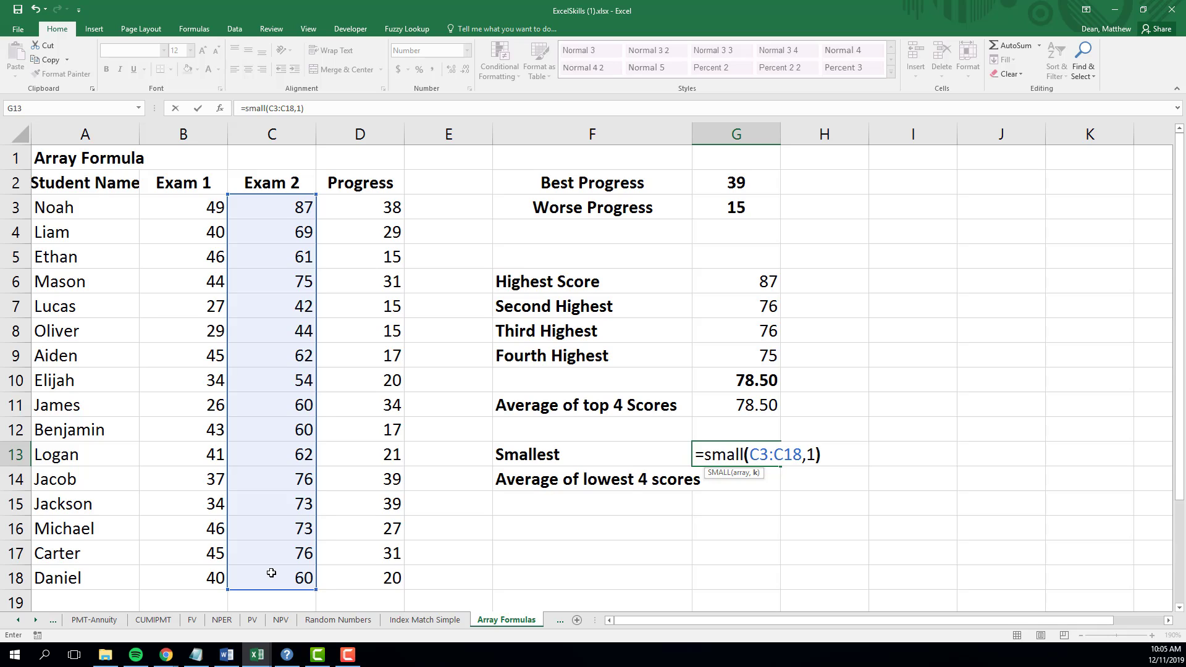
{"action": "key", "text": "Return"}
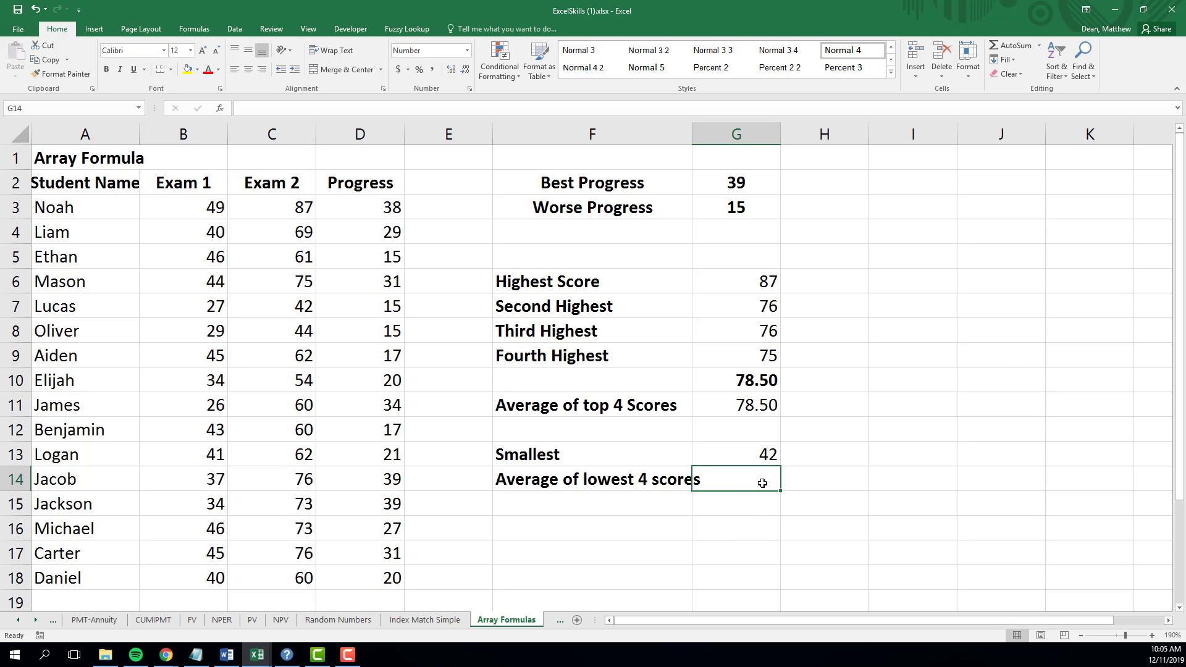
Step: Calculate the average of the lowest four Exam 2 scores in G14 with =AVERAGE(SMALL(C3:C18,{1,2,3,4}))
{"action": "type", "text": "=aver"}
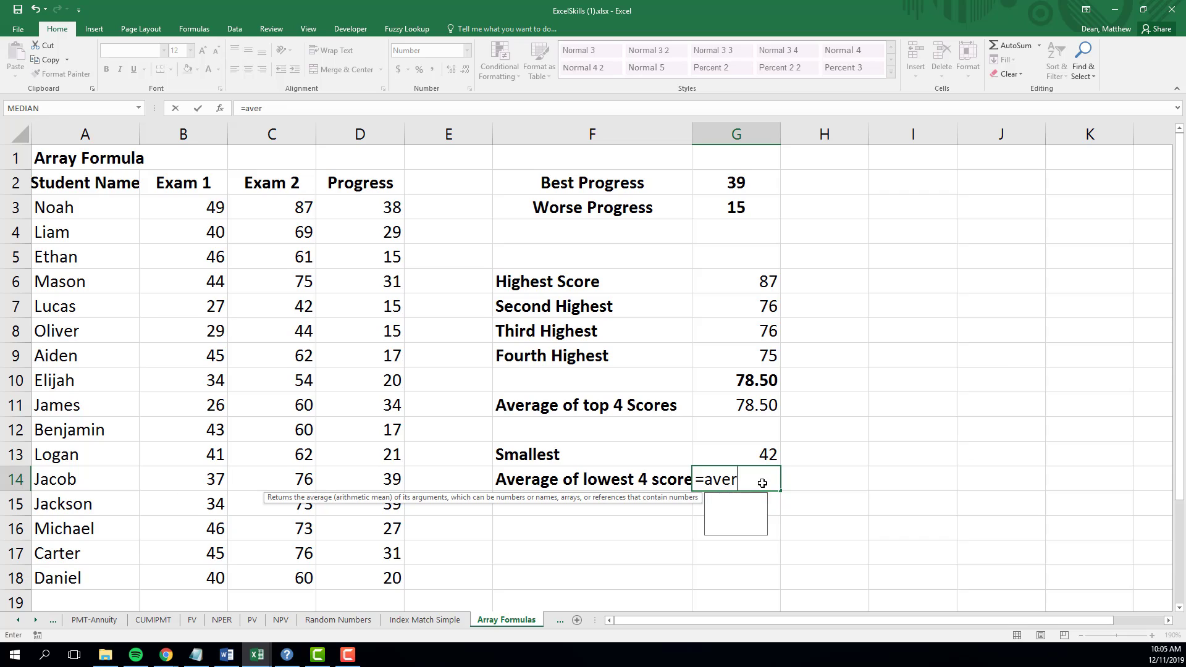
{"action": "type", "text": "age("}
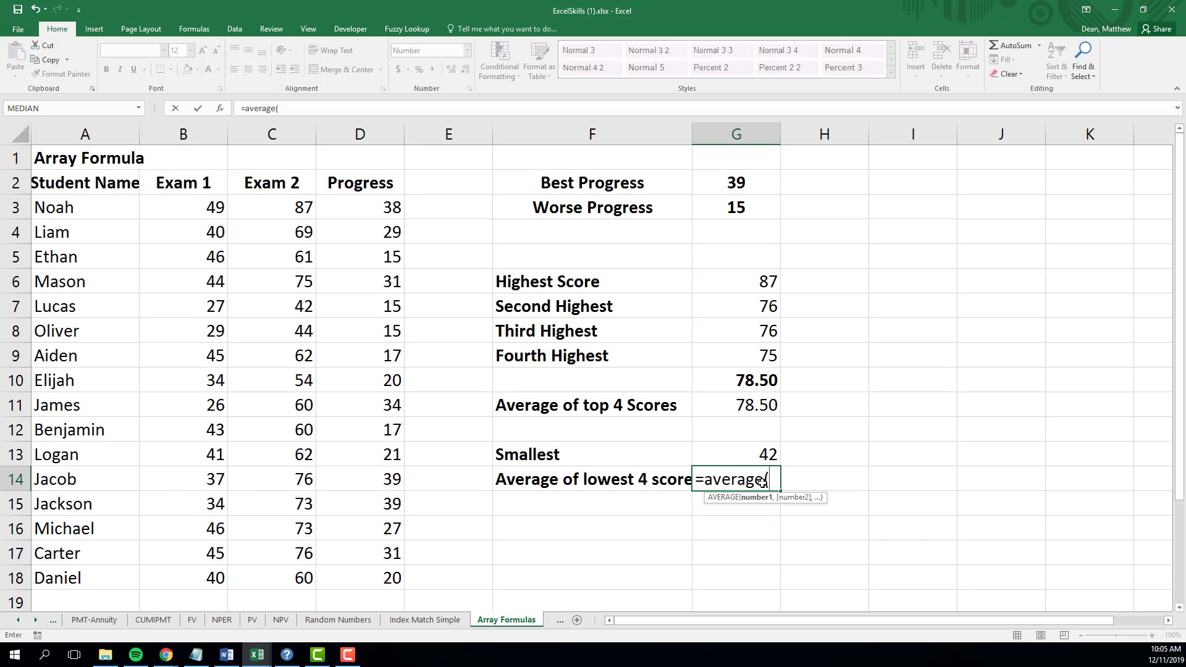
{"action": "type", "text": "small("}
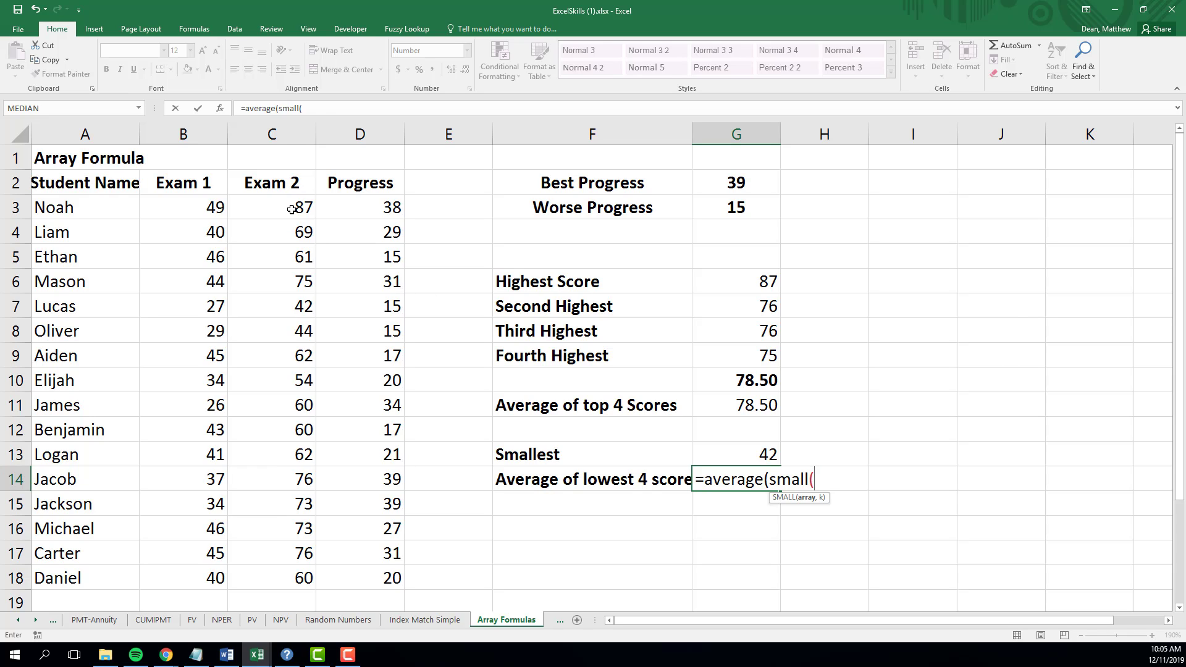
{"action": "left_click_drag", "start_coordinate": [290, 209], "coordinate": [283, 574]}
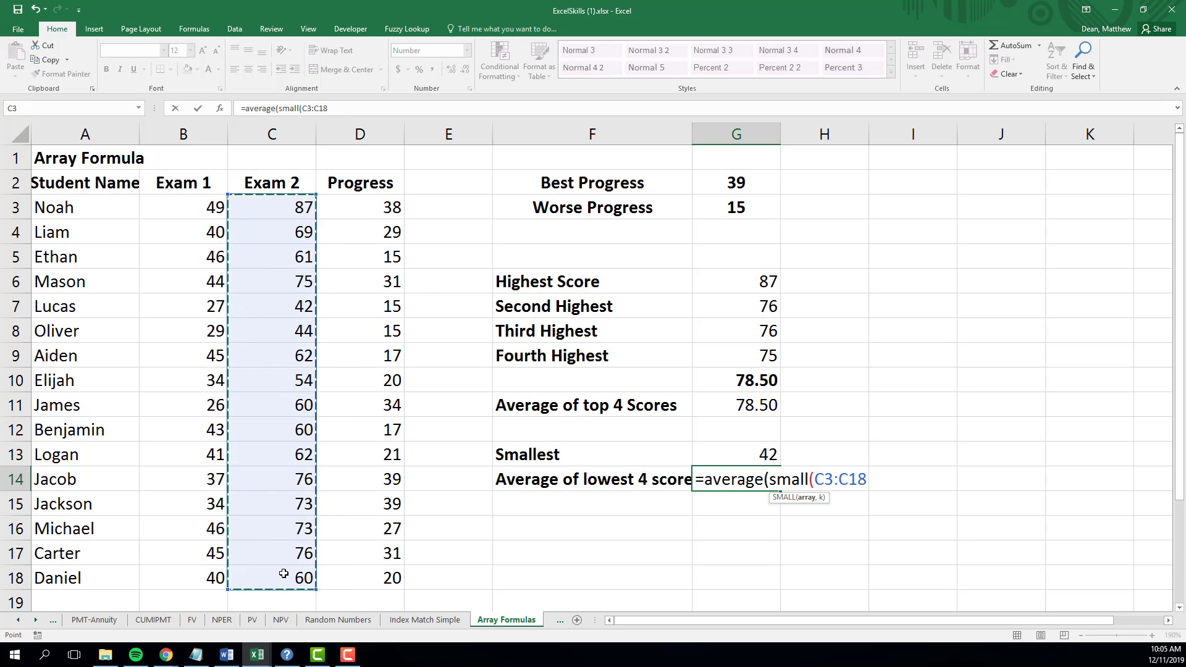
{"action": "type", "text": ",{1"}
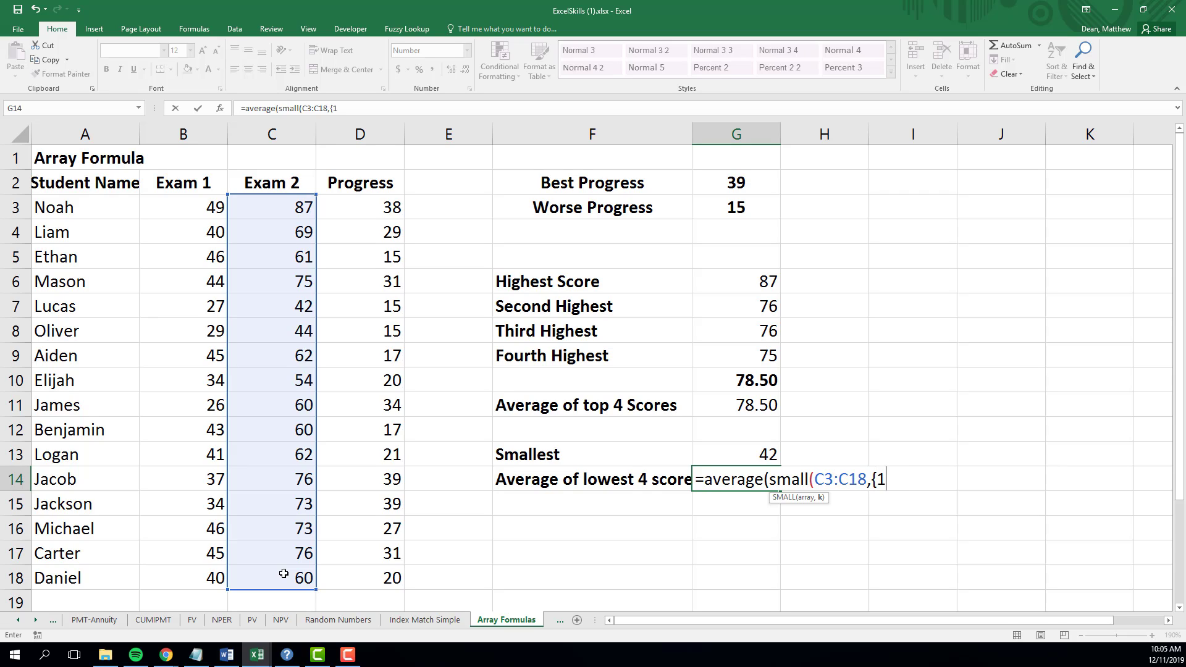
{"action": "type", "text": ",2,3,4}))"}
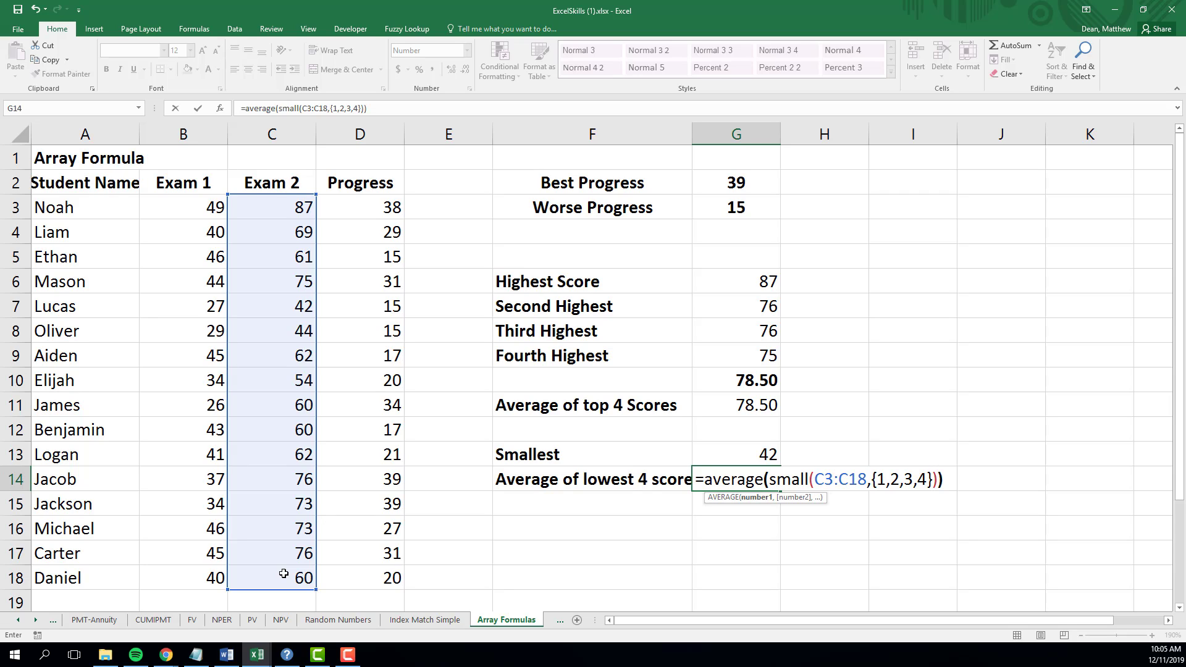
{"action": "key", "text": "Return"}
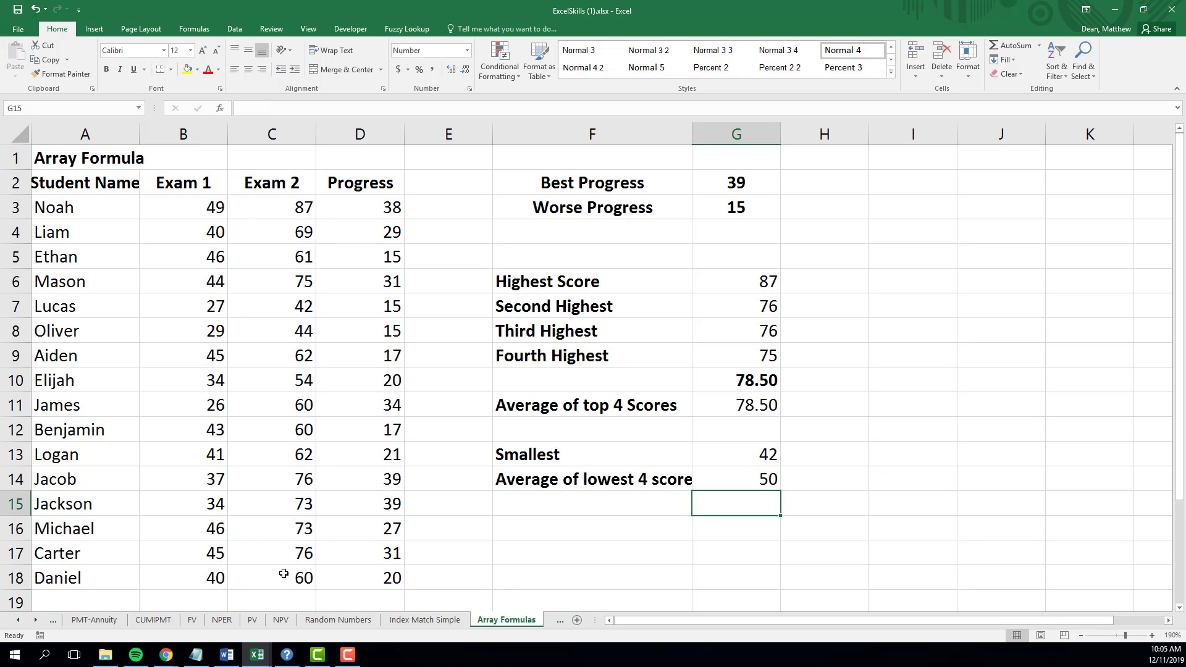
Step: Format the lowest-four average in G14 to show two decimal places
{"action": "left_click", "coordinate": [738, 484]}
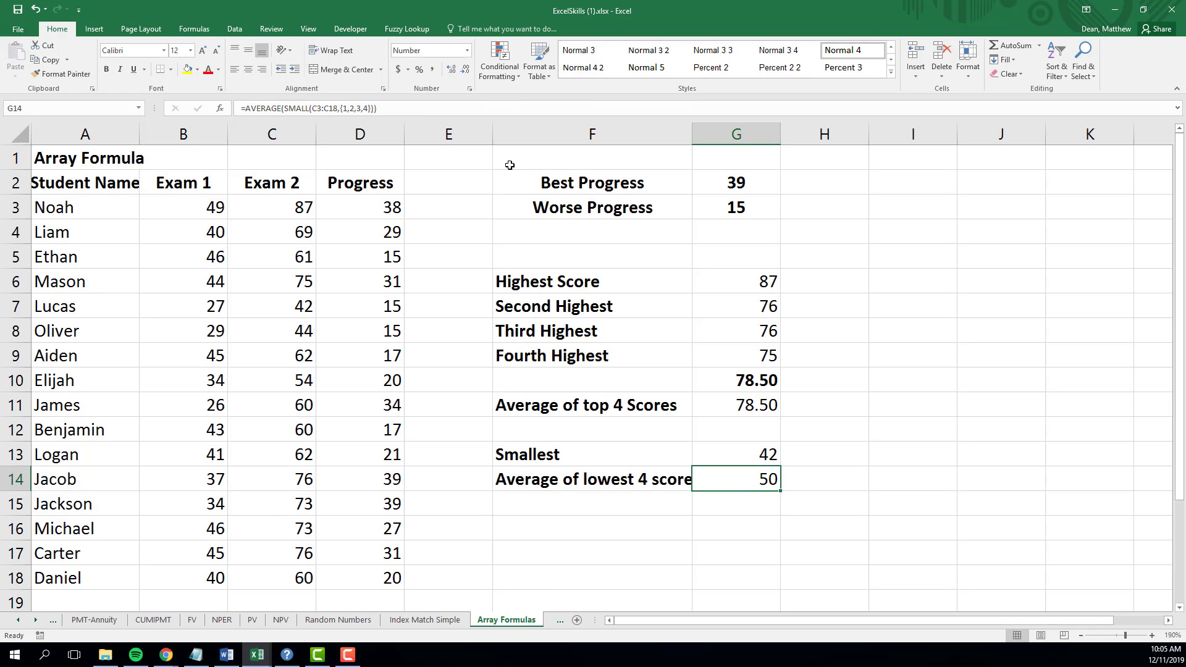
{"action": "left_click", "coordinate": [452, 69]}
{"action": "left_click", "coordinate": [452, 69]}
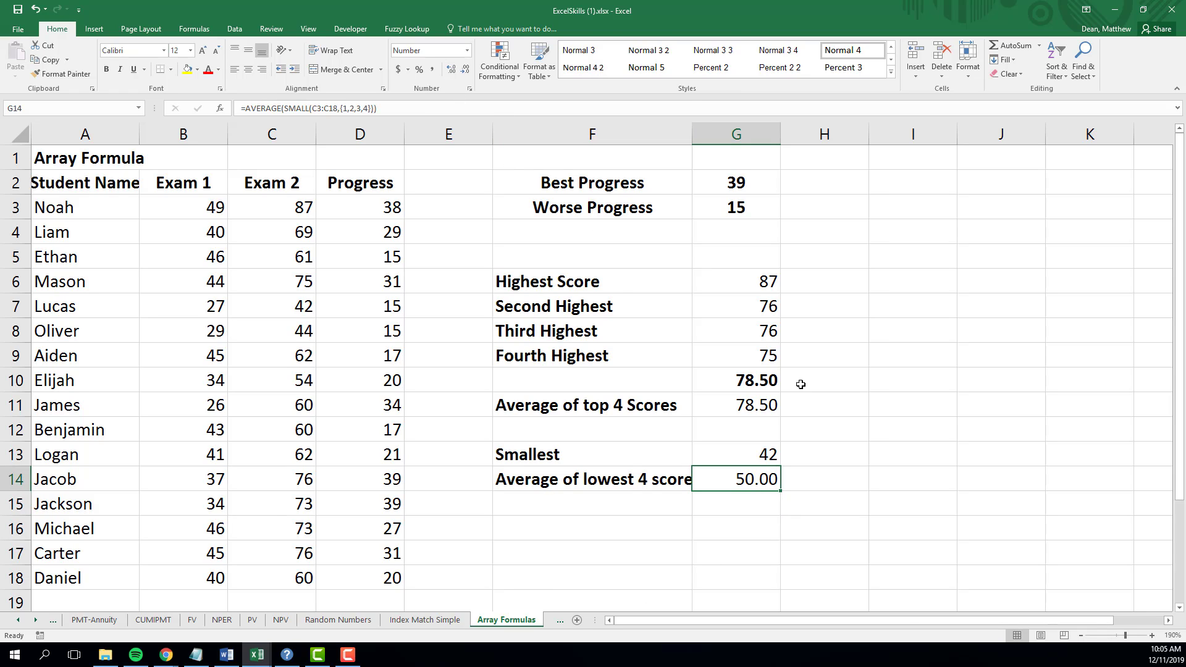